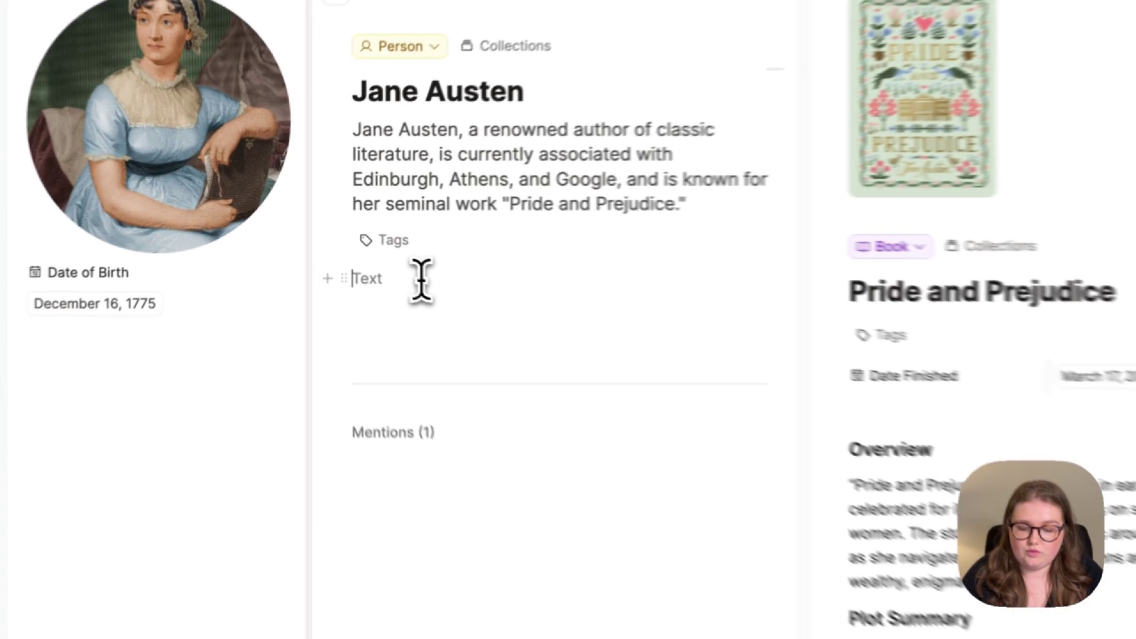
Mention Pride and Prejudice with @ in Jane Austen's notes
click(354, 249)
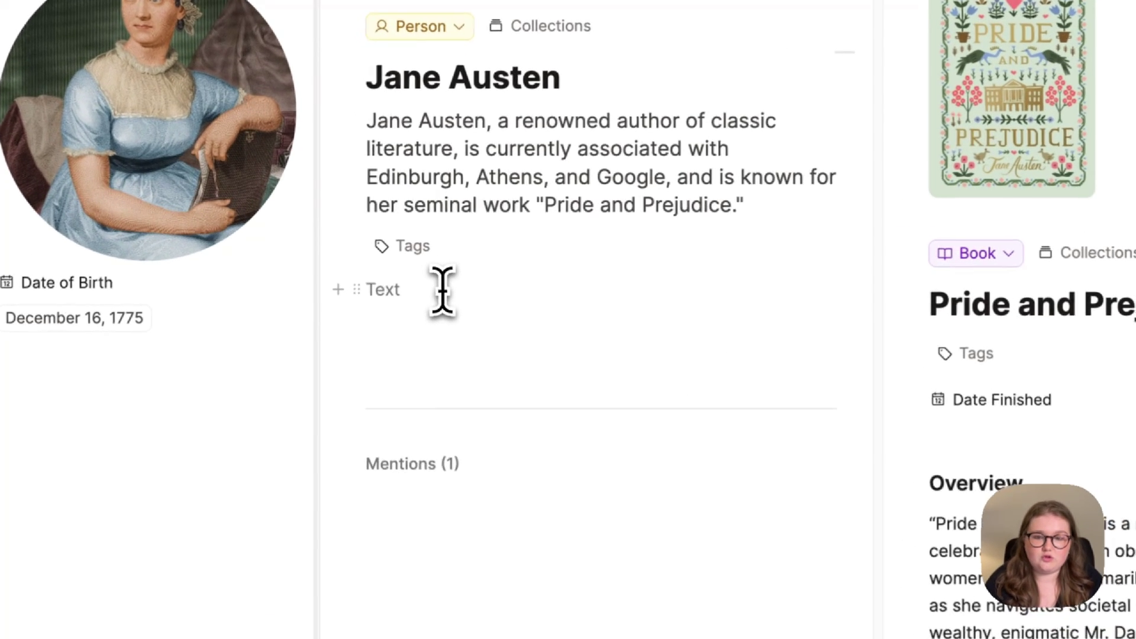
text(@)
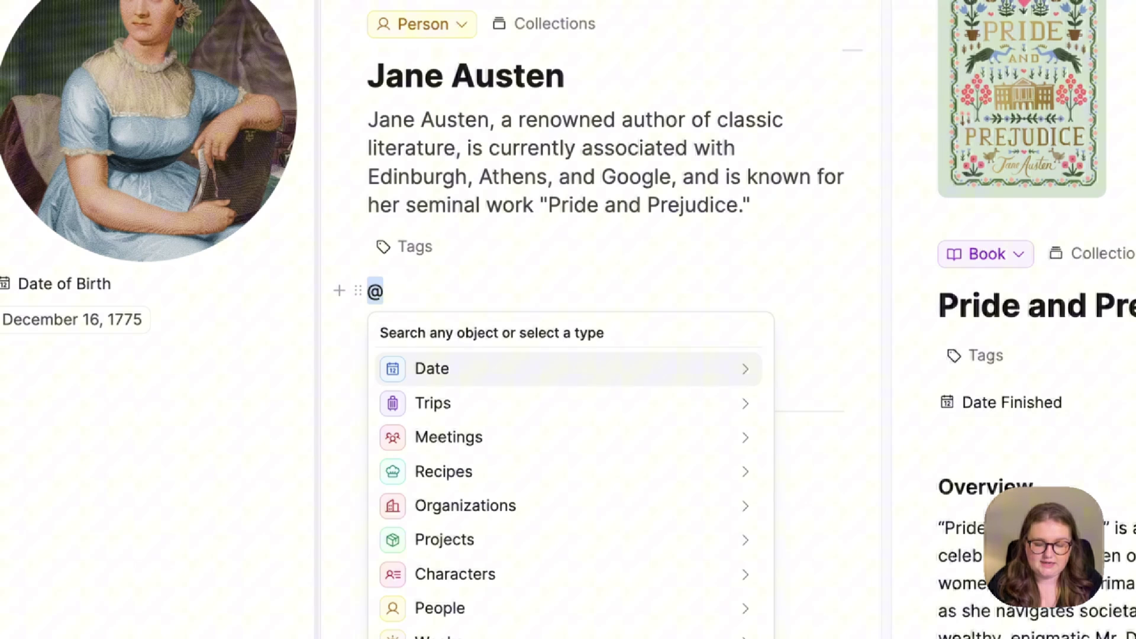
text(prid)
key(Return)
key(Return)
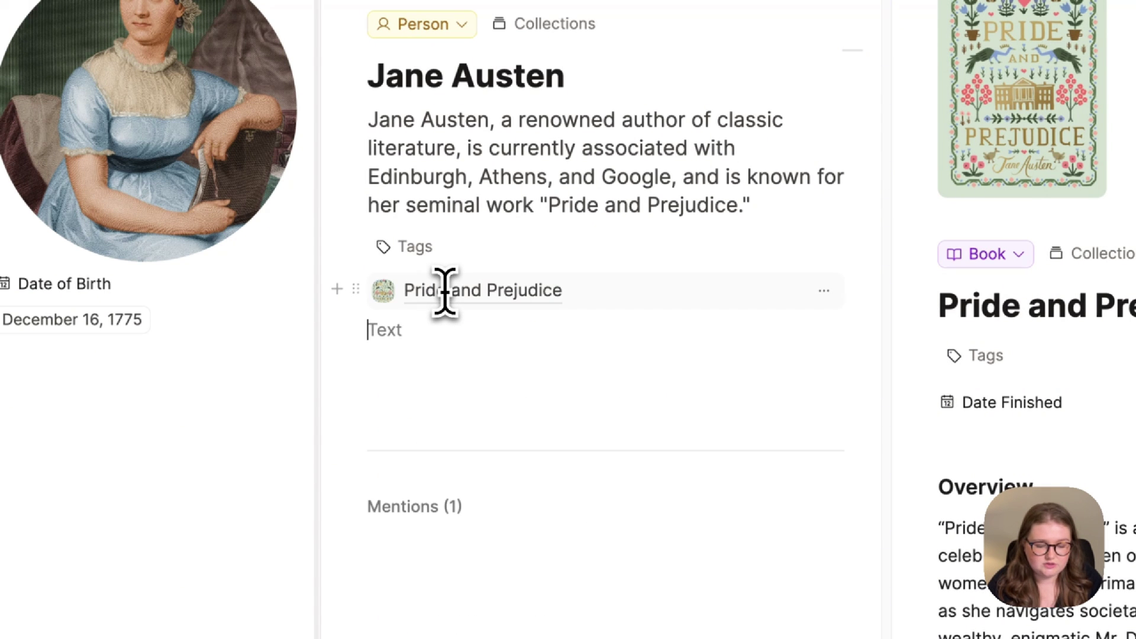
text(@)
key(BackSpace)
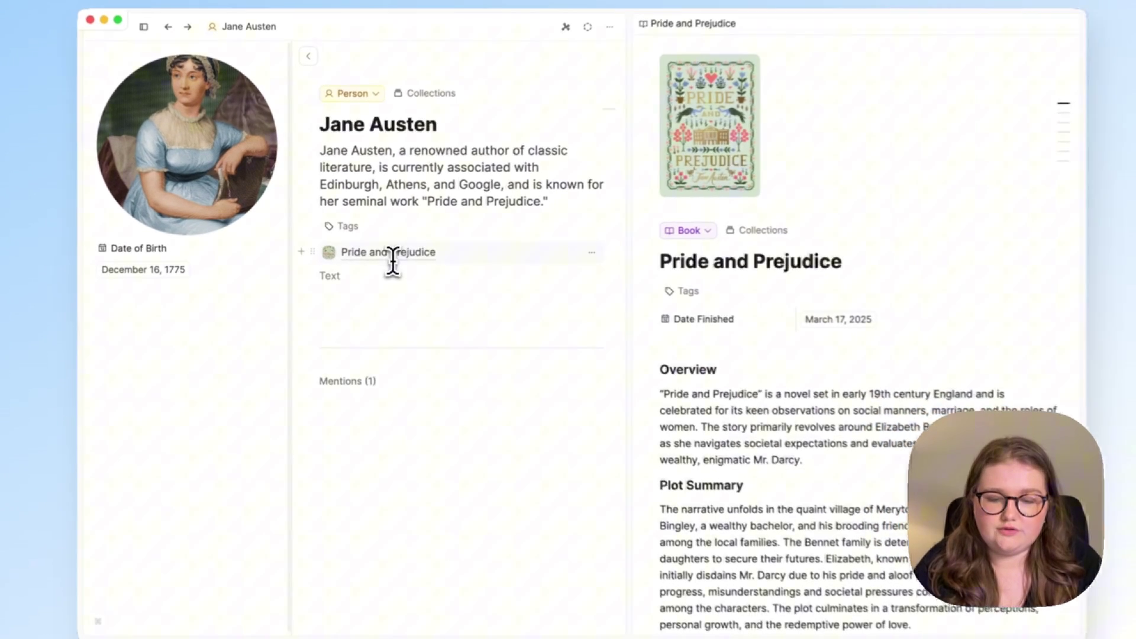
Expand the book's Backlinks section to review what links to it
scroll(756, 431, down, 20)
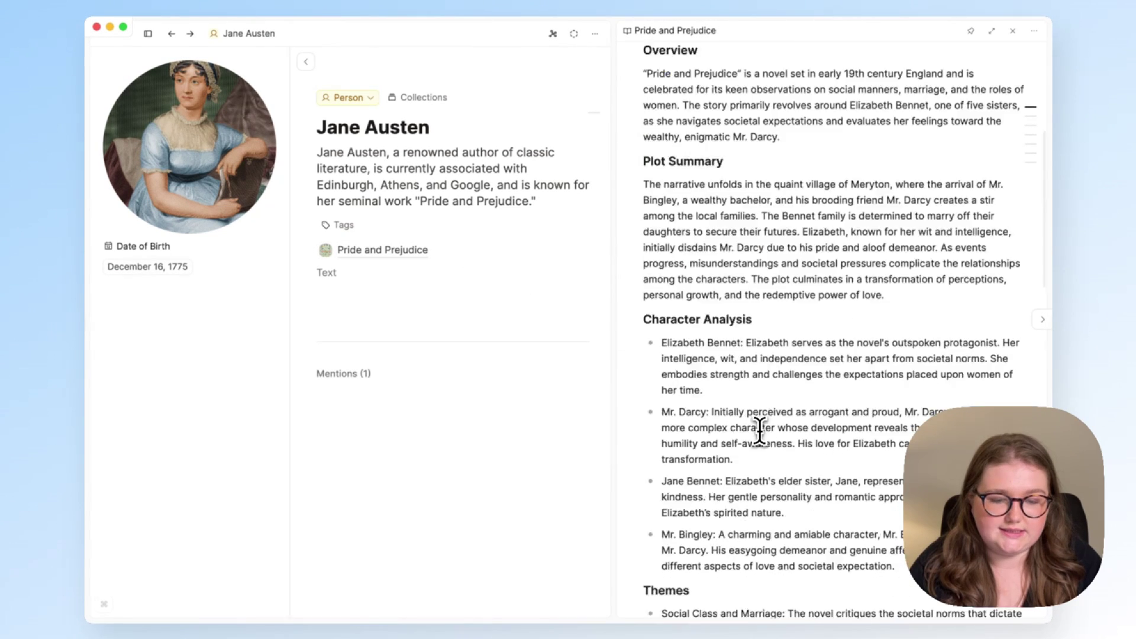
click(694, 336)
scroll(766, 355, down, 1)
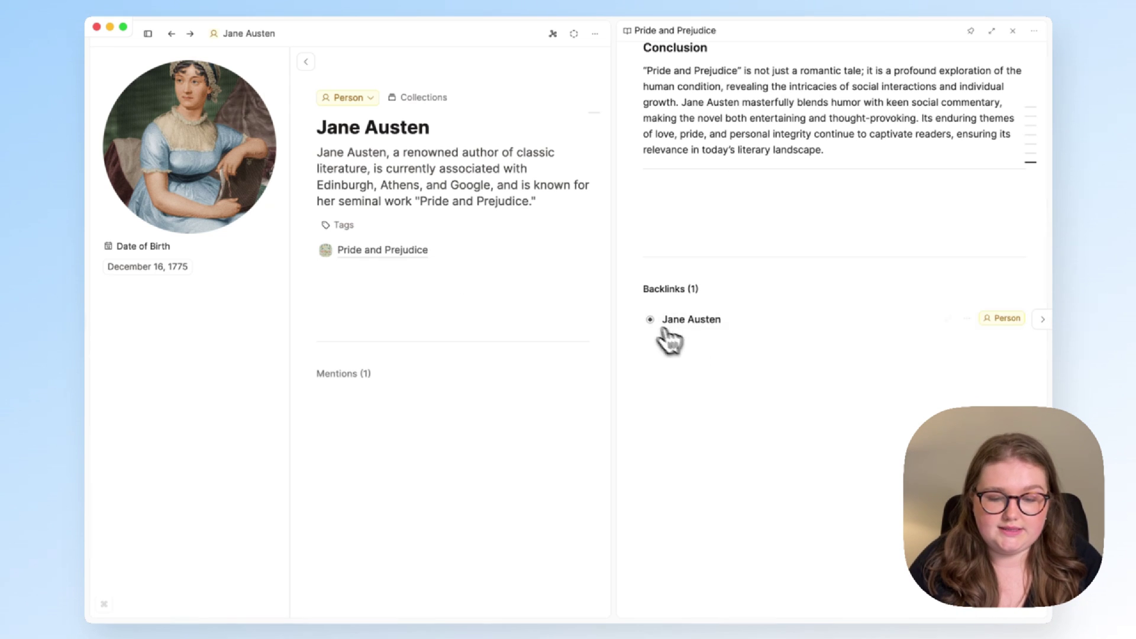
scroll(651, 329, up, 15)
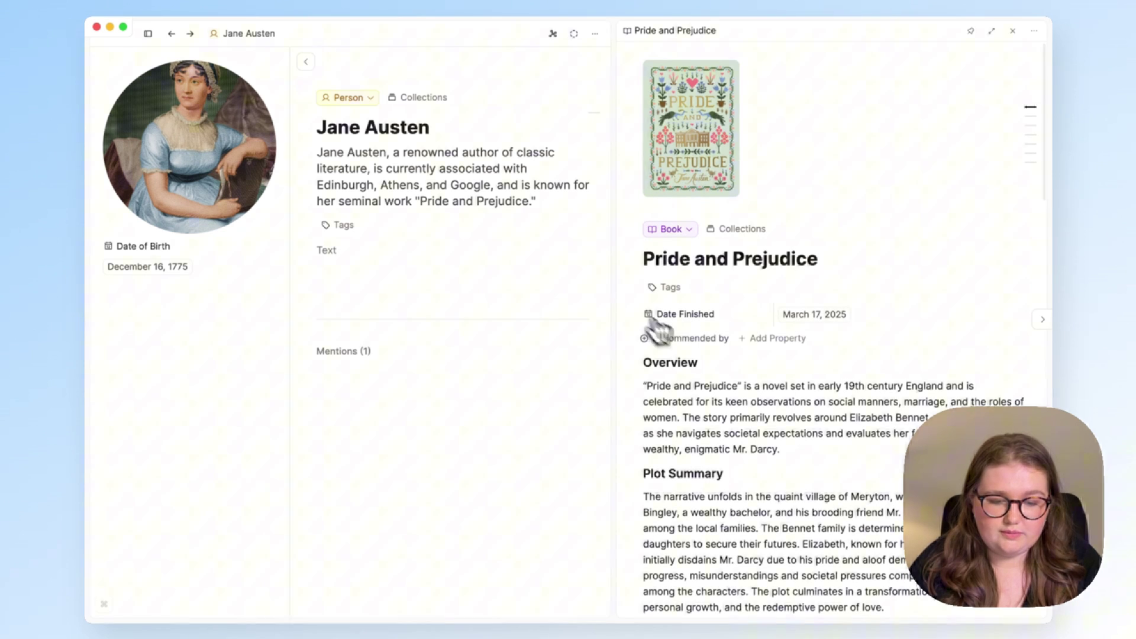
Add an Object select property linking the book to people, renamed Author
click(786, 346)
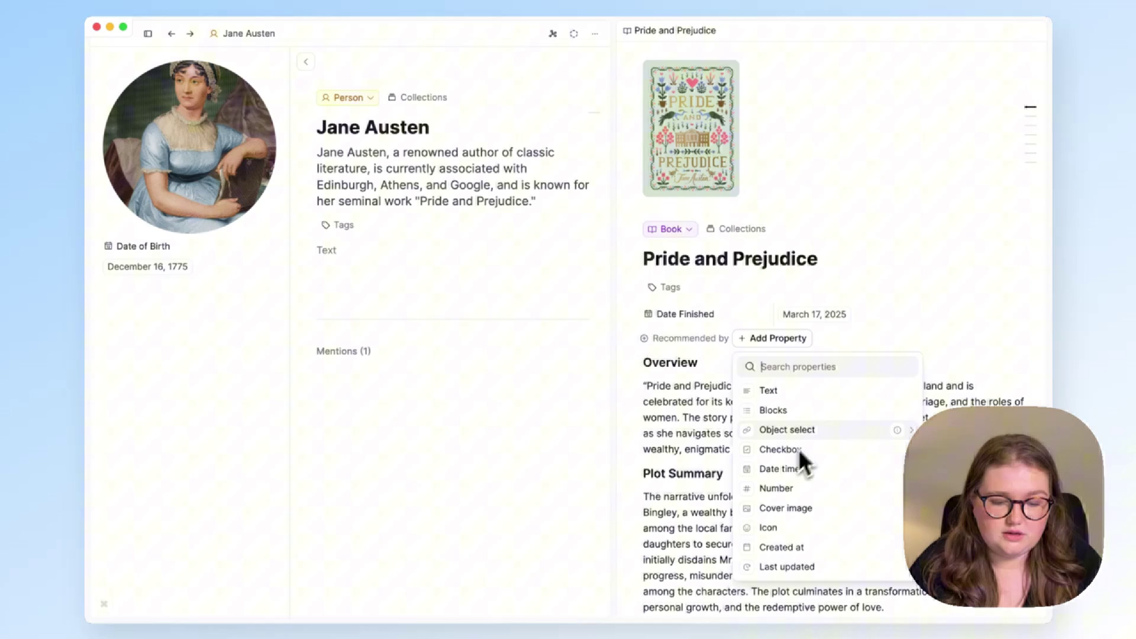
mouse_move(815, 428)
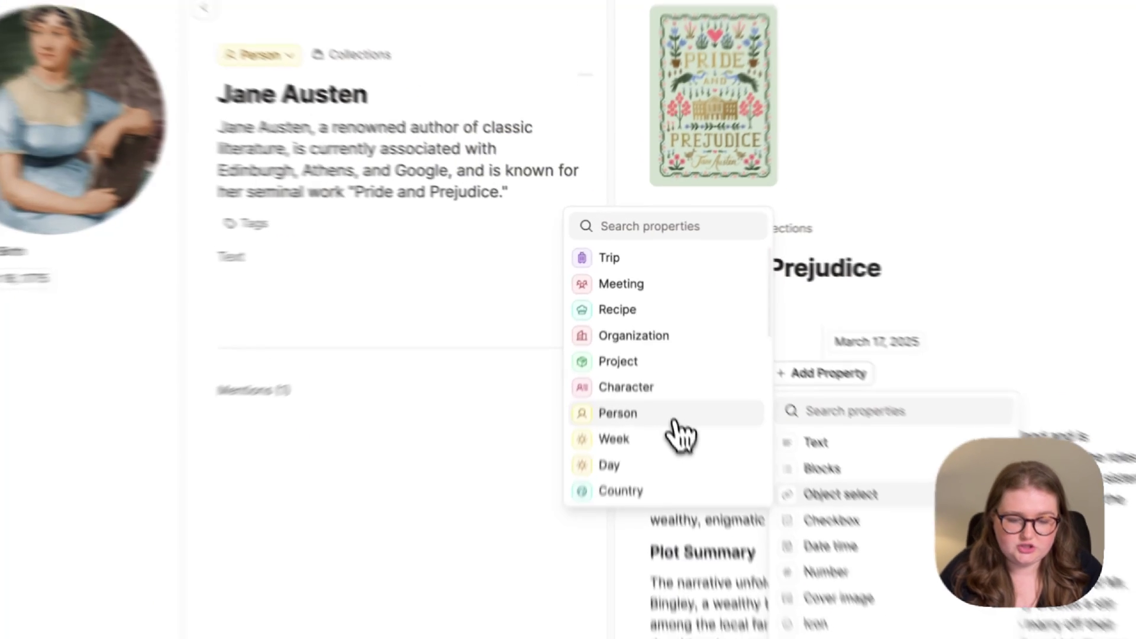
click(675, 421)
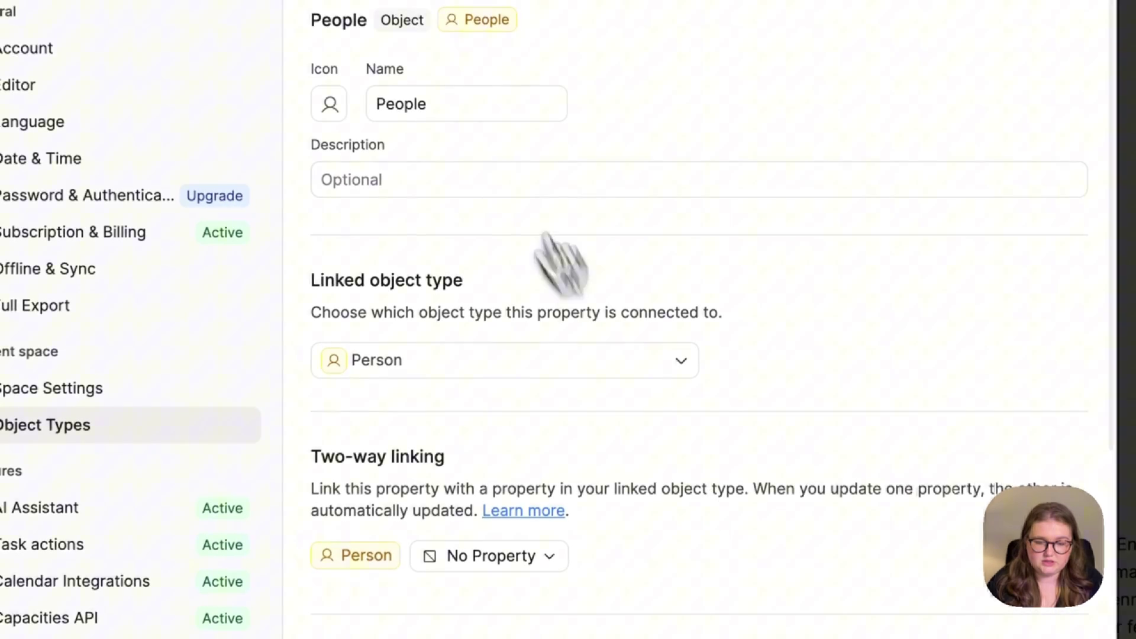
click(489, 122)
key(ctrl+a)
text(Author)
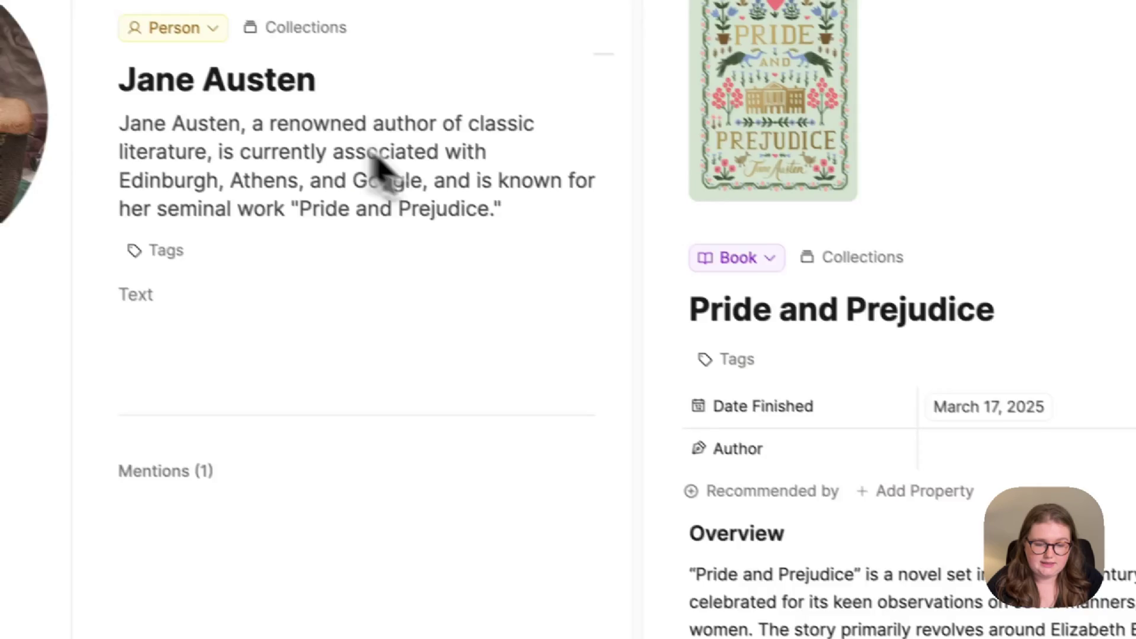
Set the book's Author to Jane Austen
click(981, 452)
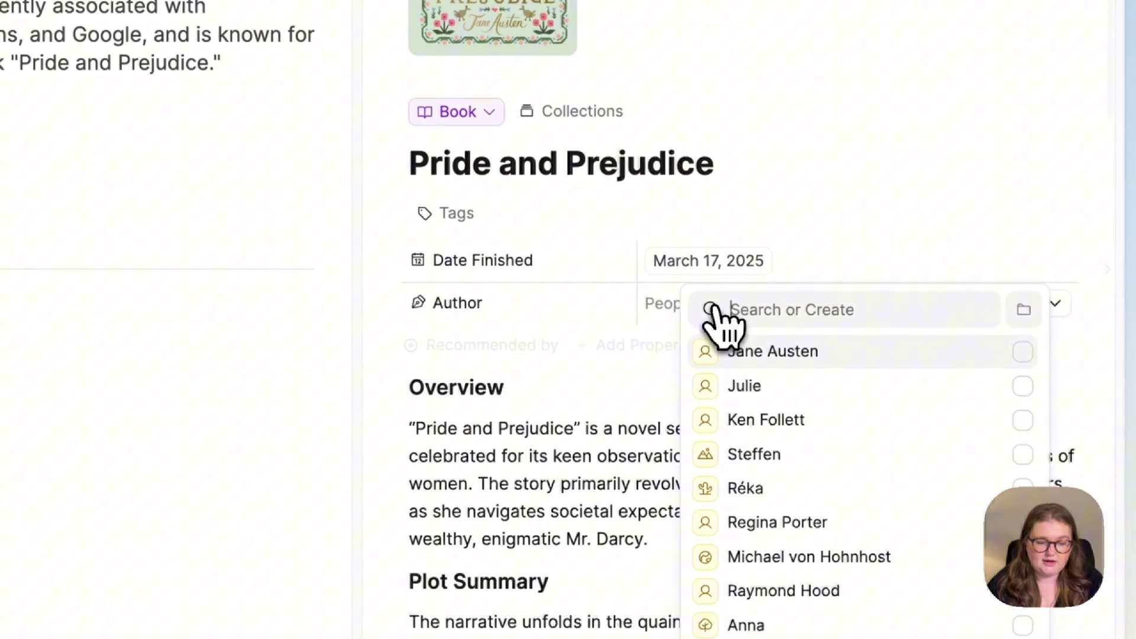
click(756, 351)
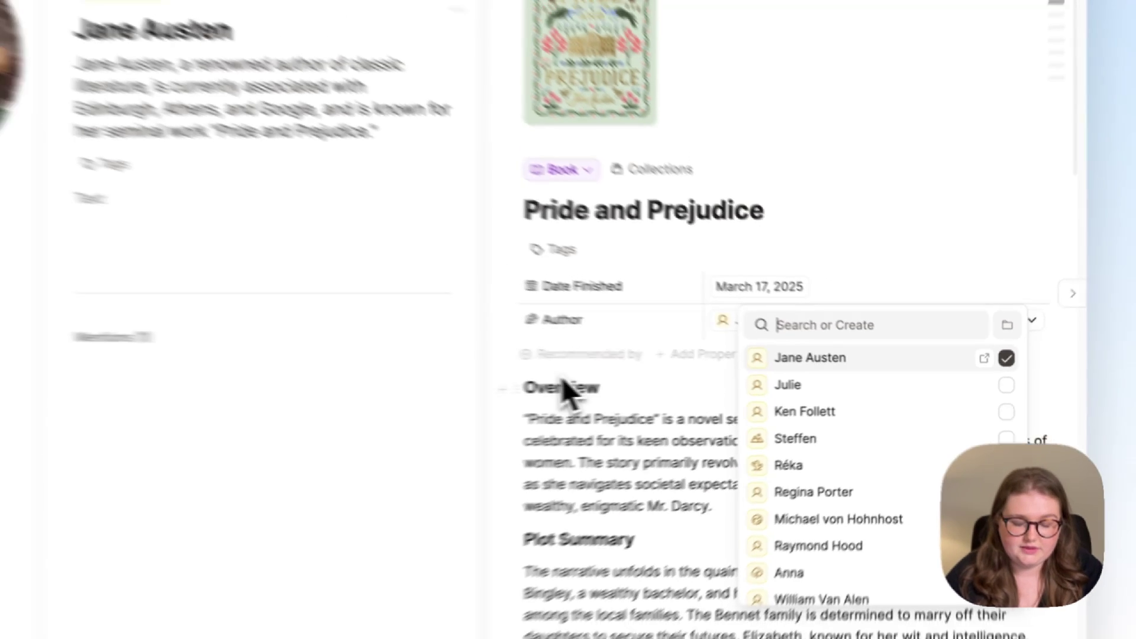
click(505, 233)
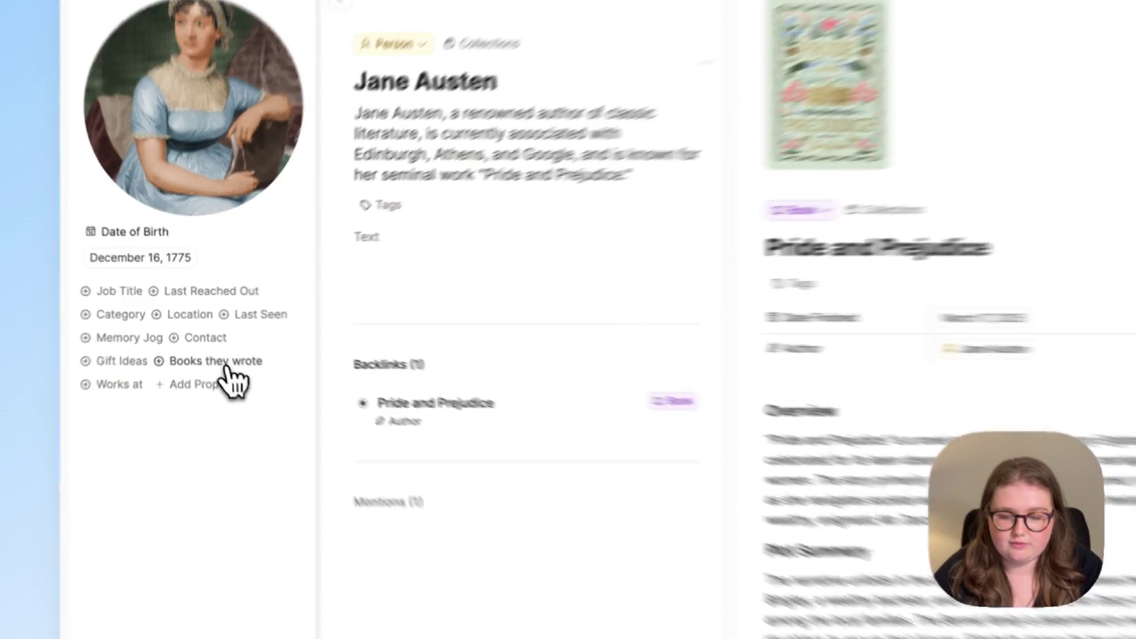
Add Books they wrote to Jane Austen and select Pride and Prejudice as its value
click(228, 349)
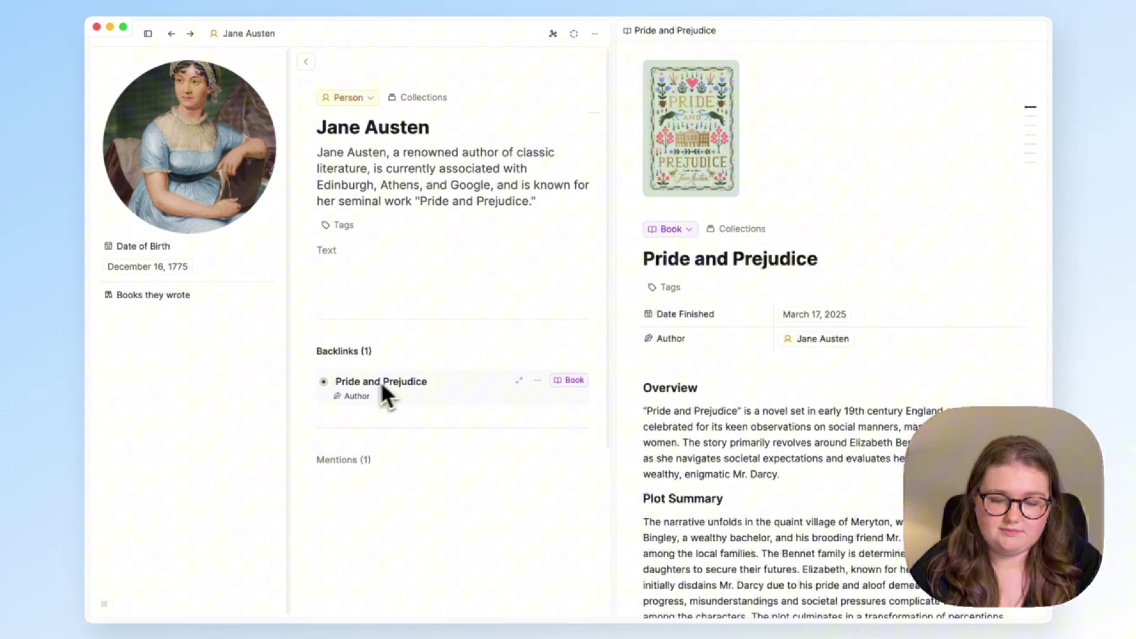
click(149, 316)
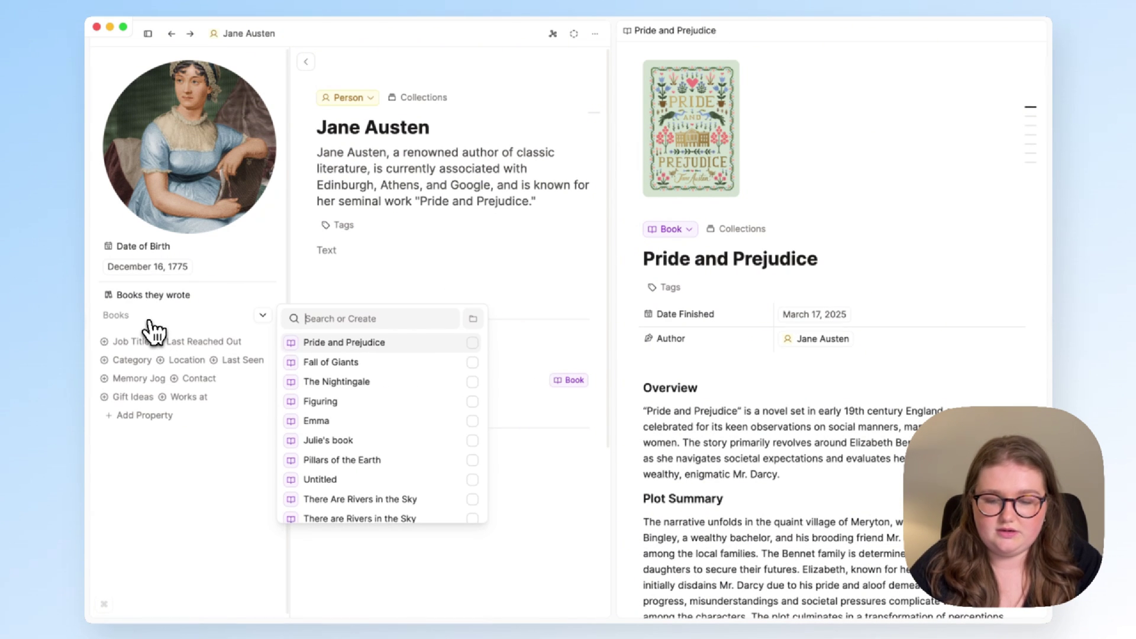
click(343, 347)
click(507, 267)
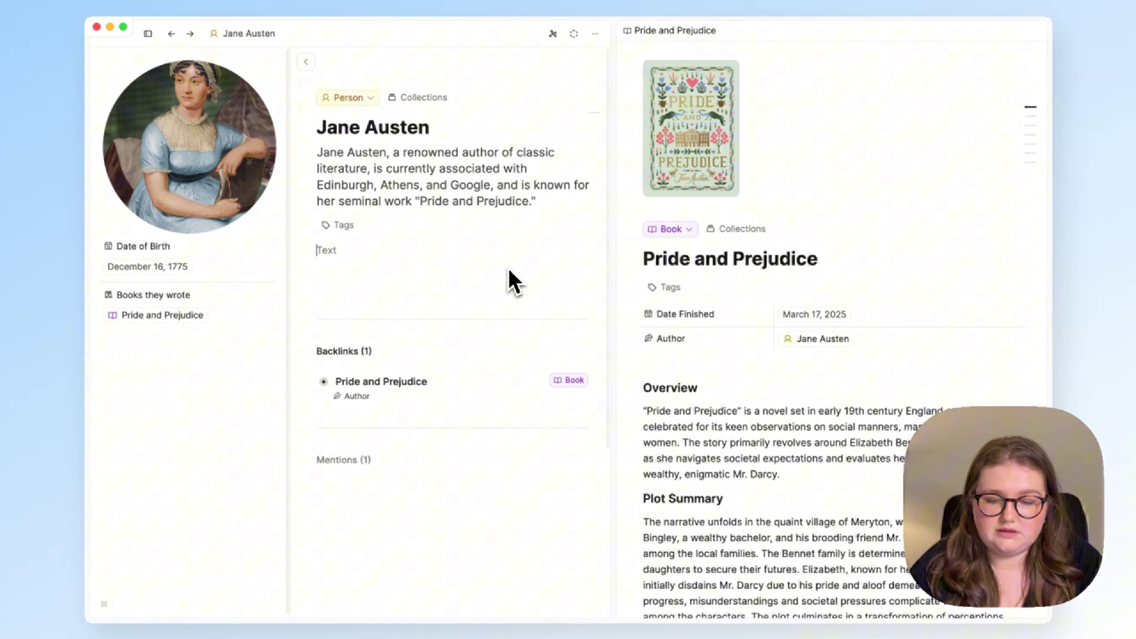
scroll(741, 368, down, 20)
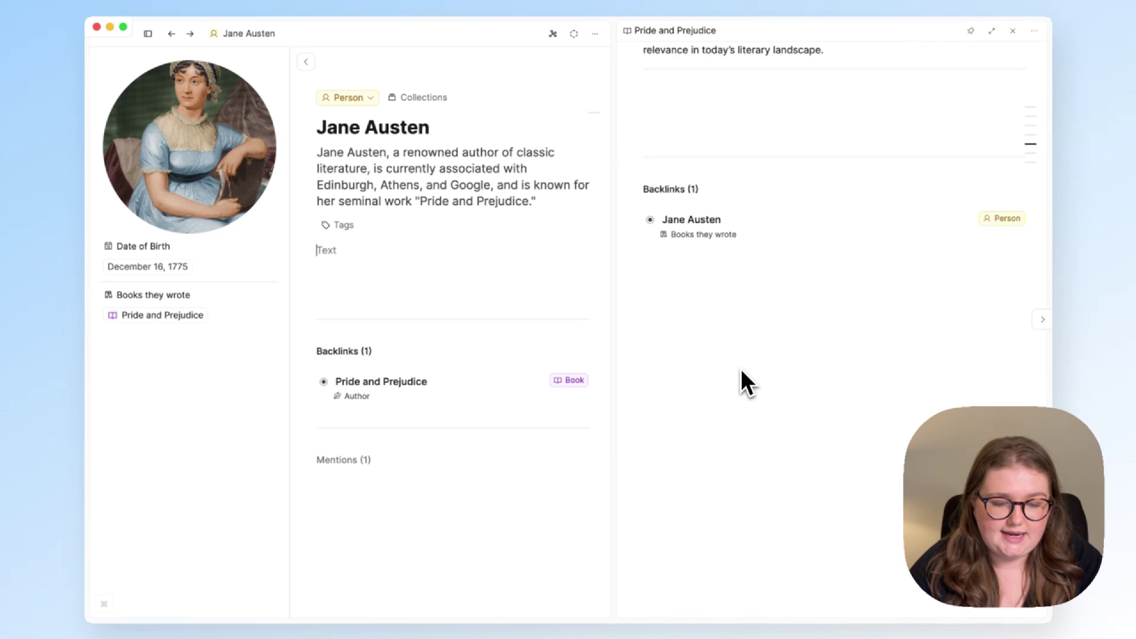
scroll(734, 221, up, 2)
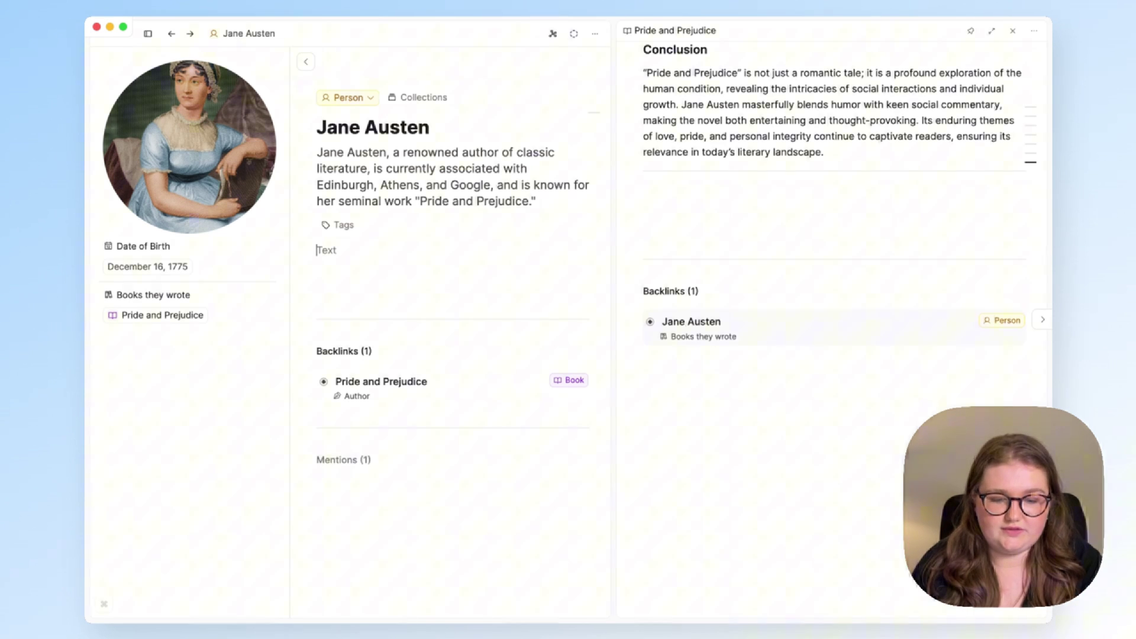
scroll(695, 341, up, 15)
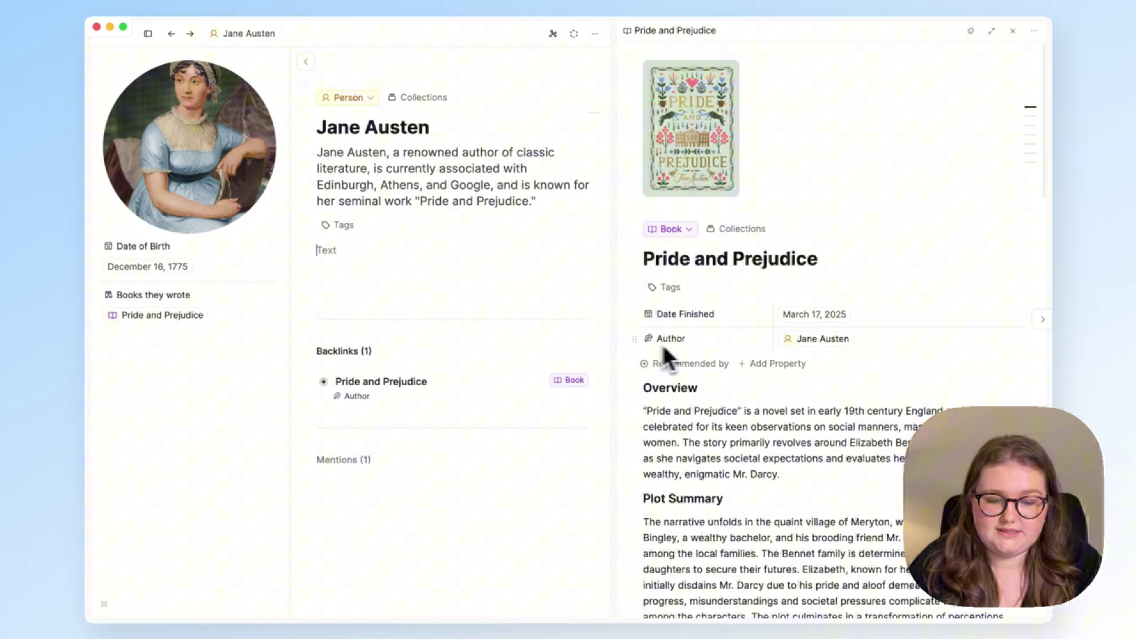
In Author's settings, set two-way linking to the Person Books they wrote property and apply
mouse_move(195, 306)
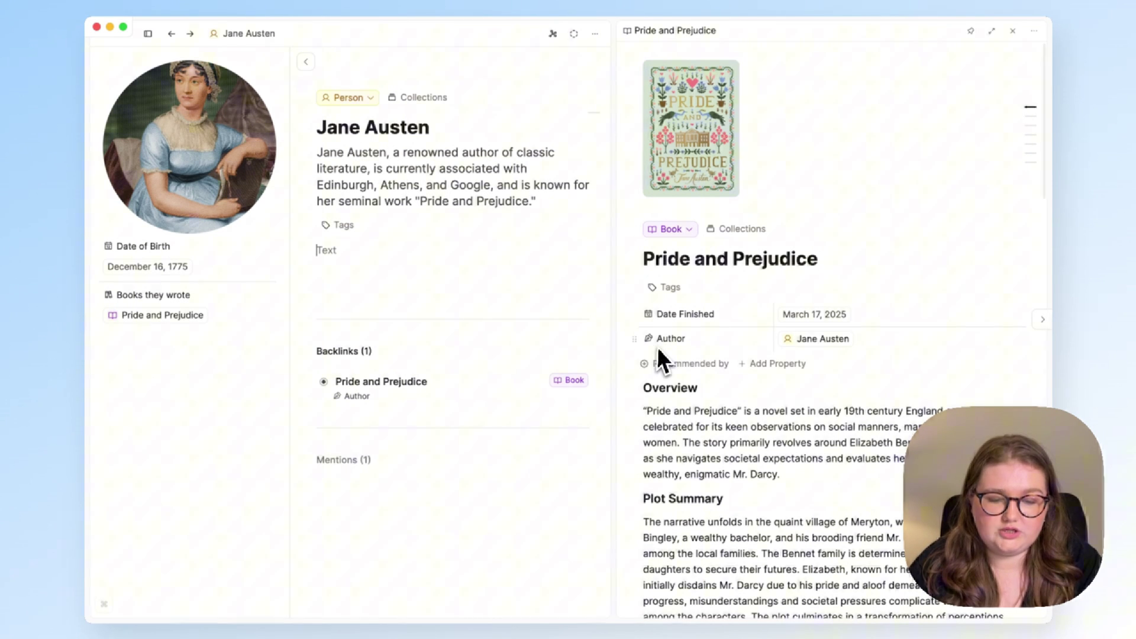
click(634, 338)
mouse_move(676, 474)
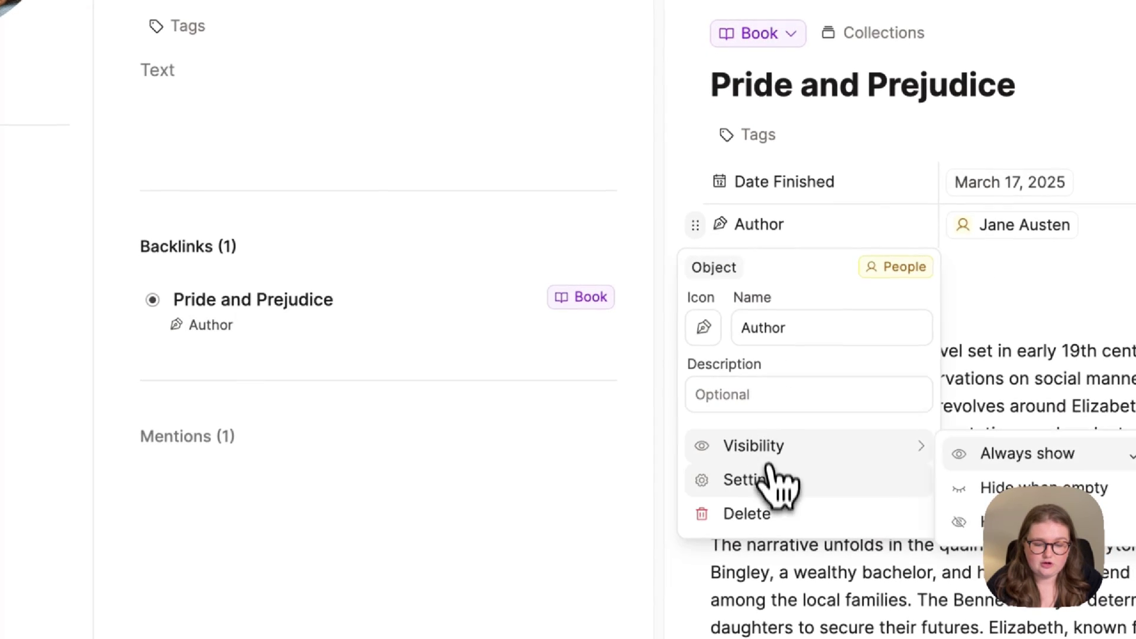
click(768, 482)
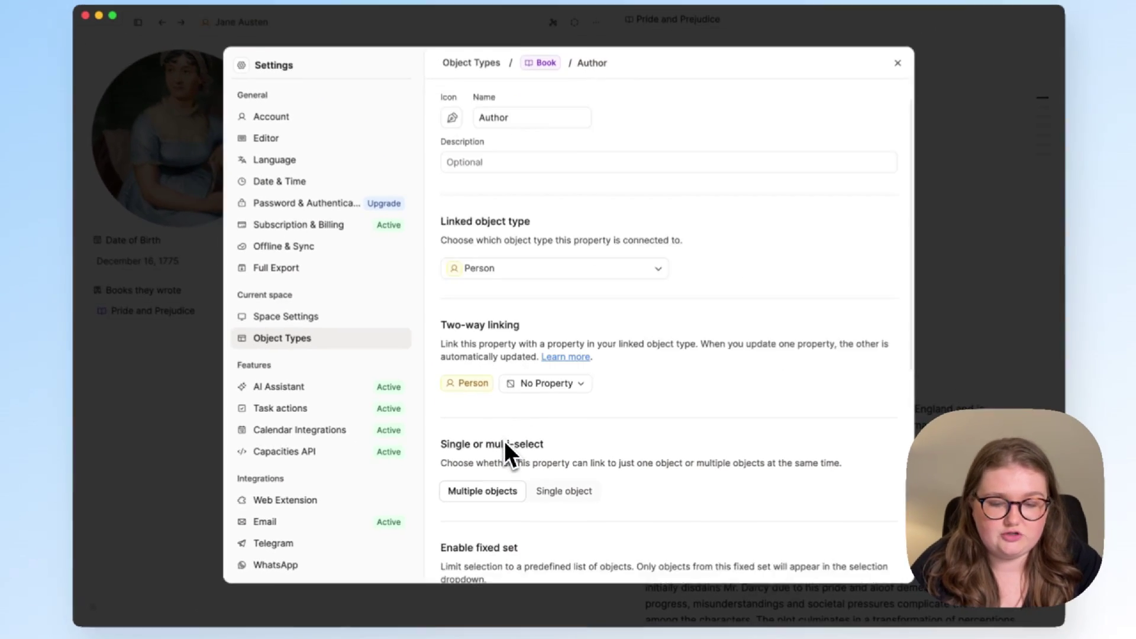
scroll(506, 440, down, 1)
scroll(477, 359, up, 2)
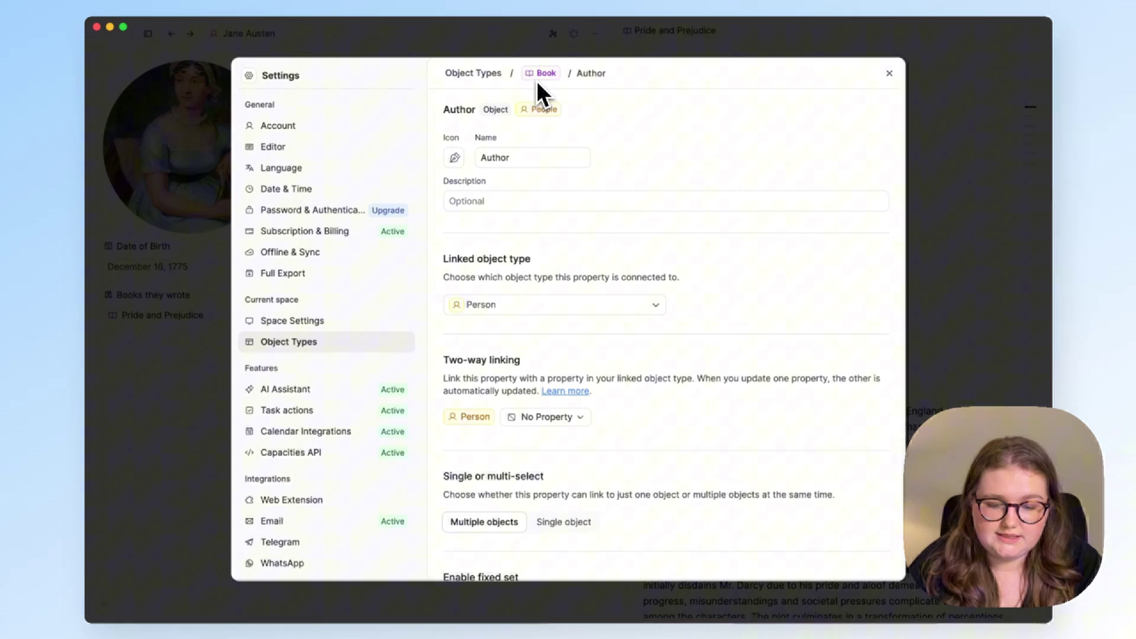
scroll(537, 363, down, 3)
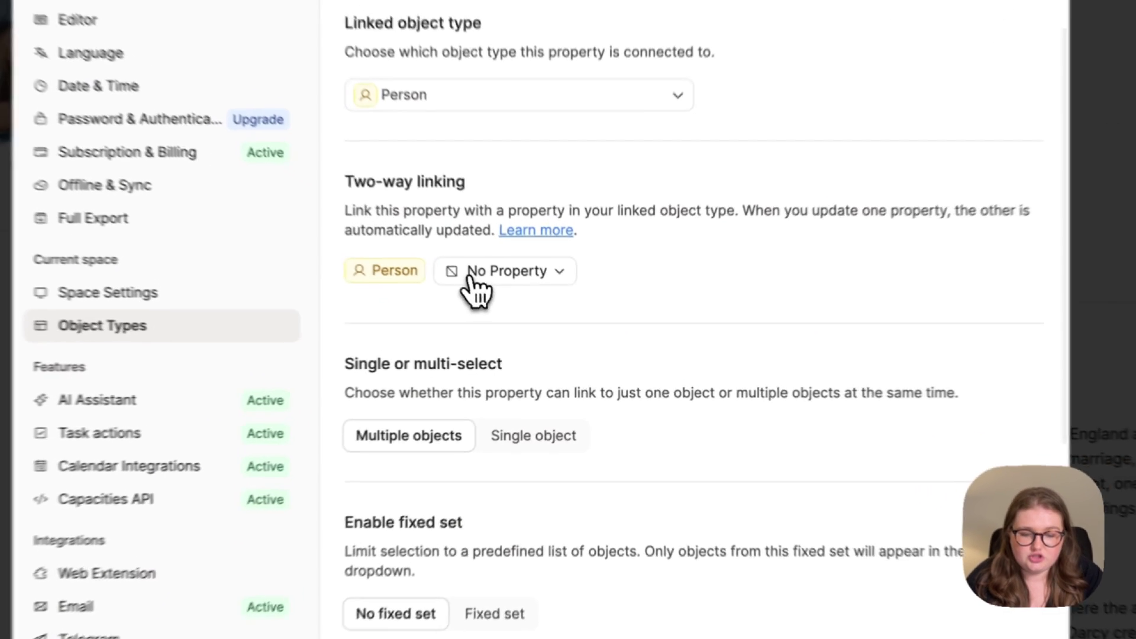
click(524, 310)
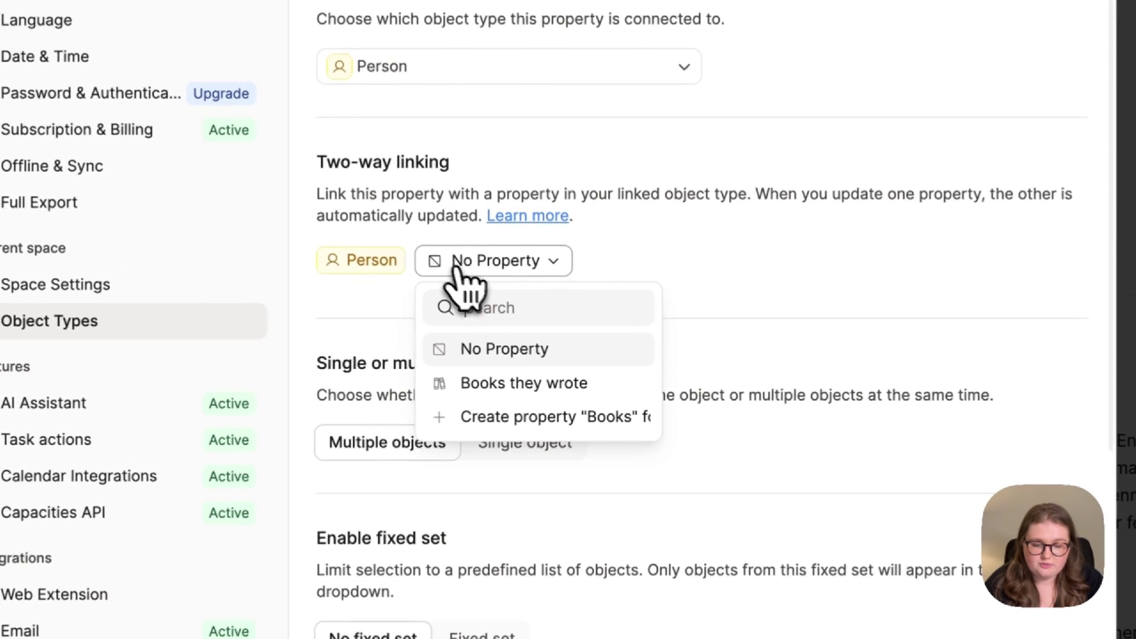
click(525, 385)
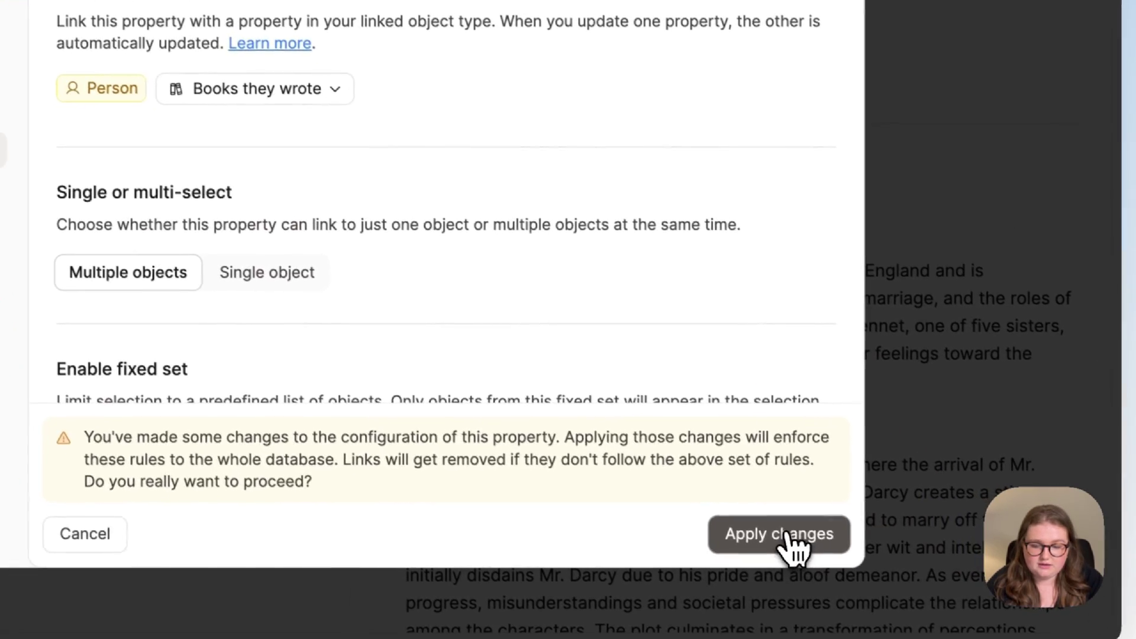
click(877, 601)
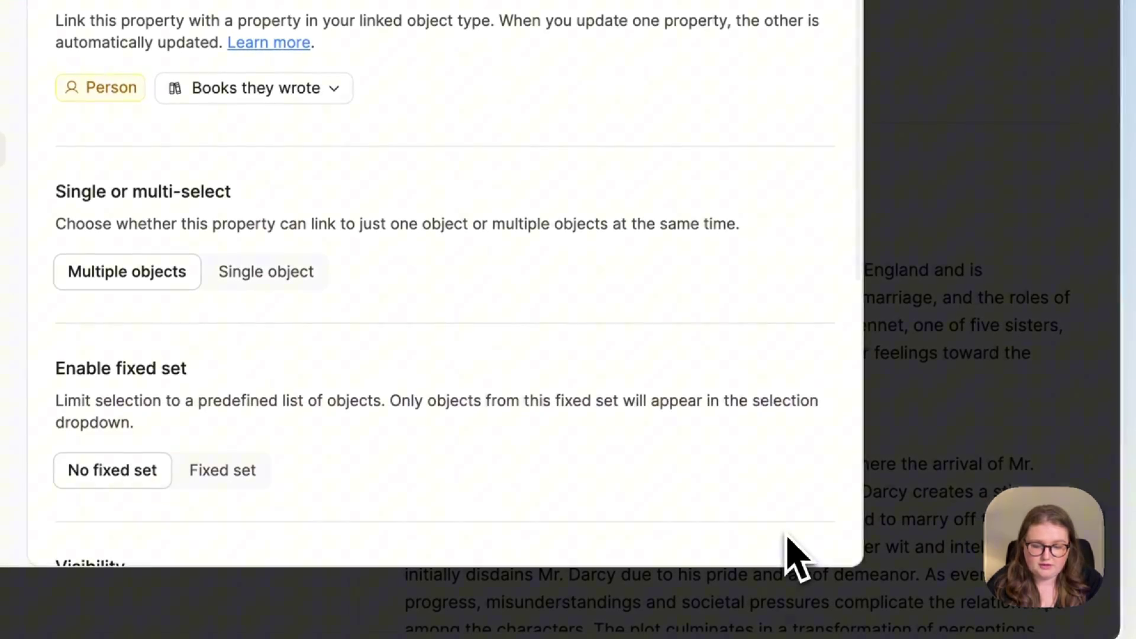
click(946, 172)
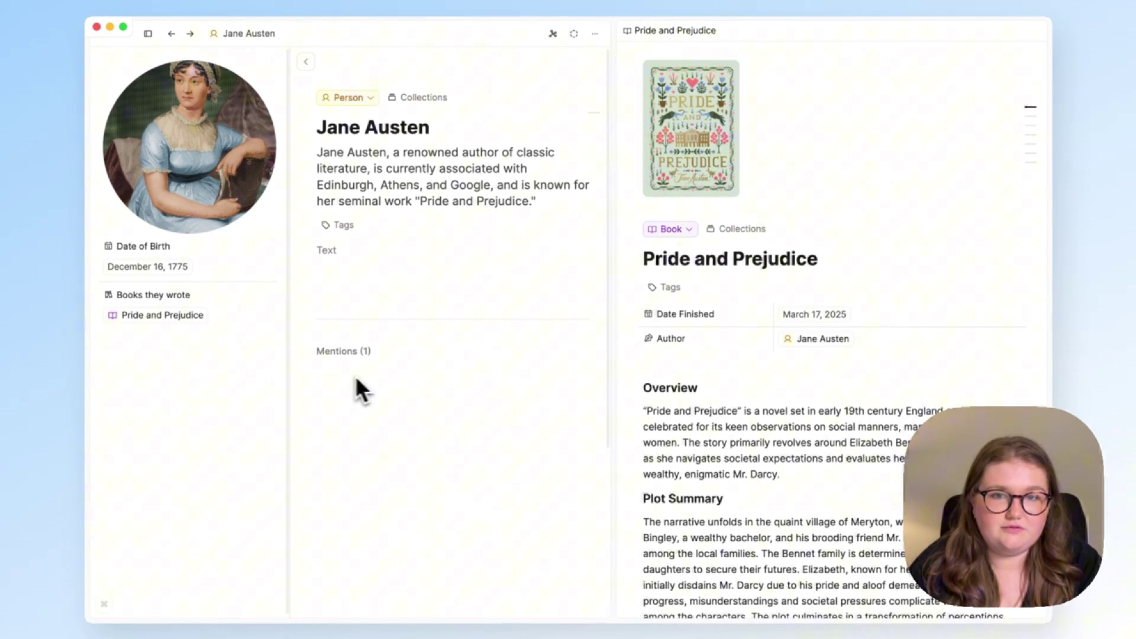
Unlink Pride and Prejudice from Jane Austen, then re-select Jane Austen as the book's Author
scroll(690, 353, down, 10)
scroll(690, 354, down, 5)
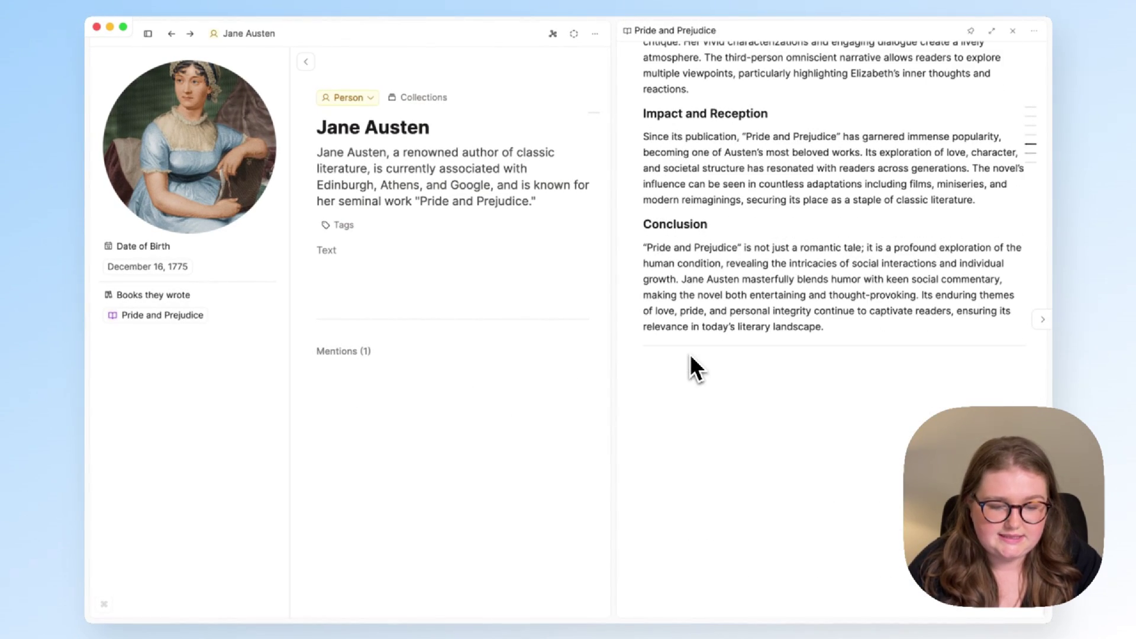
scroll(705, 402, up, 15)
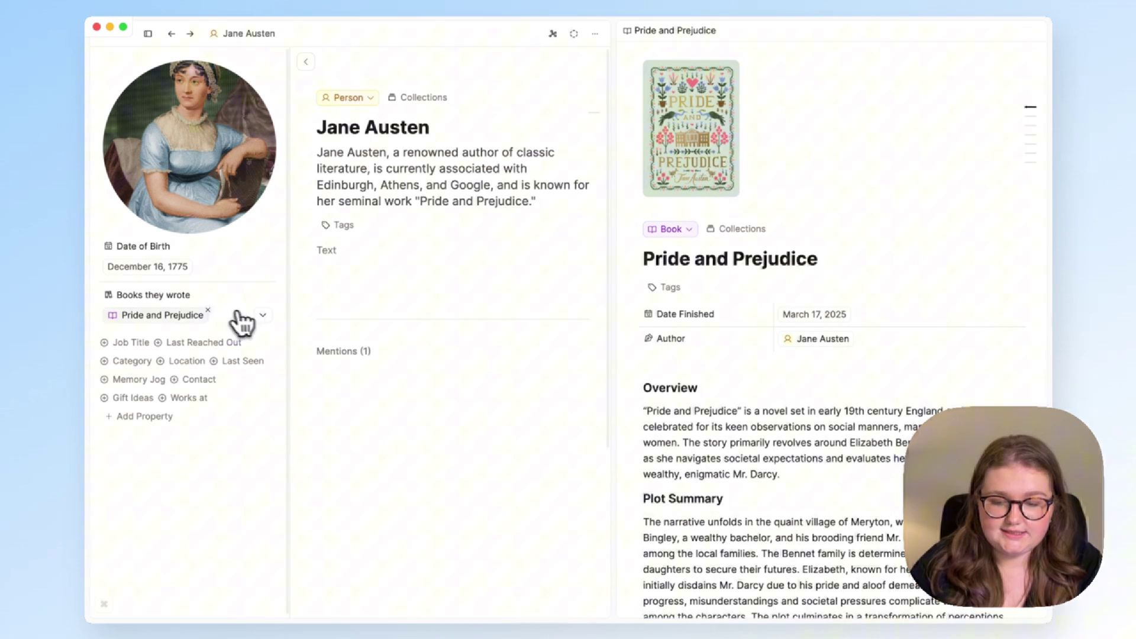
click(209, 311)
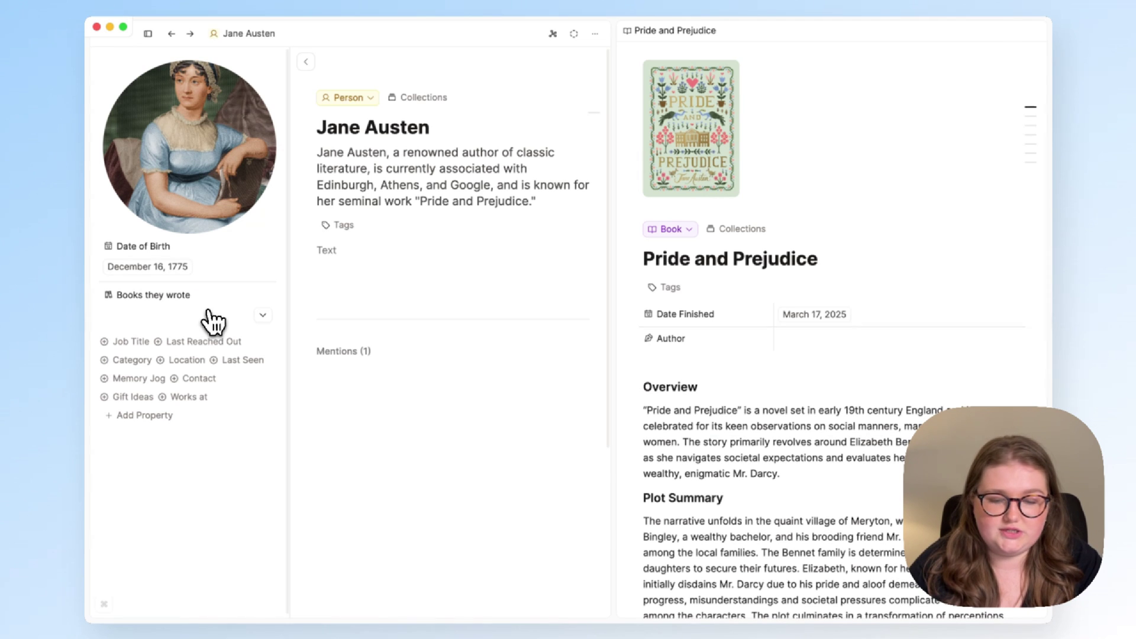
click(820, 348)
click(836, 367)
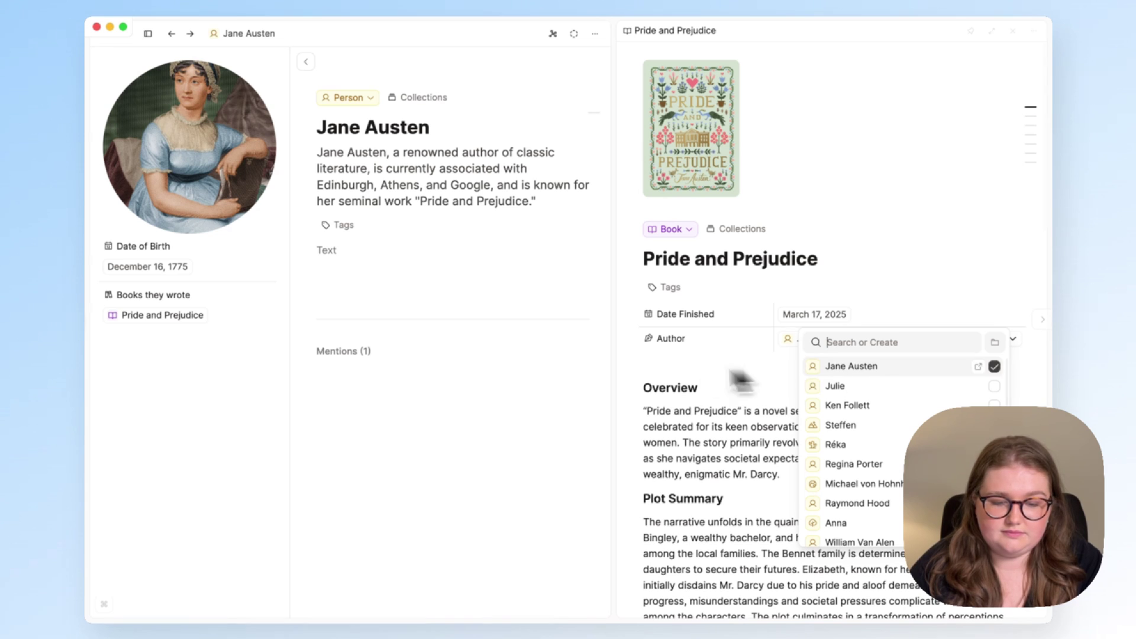
click(626, 370)
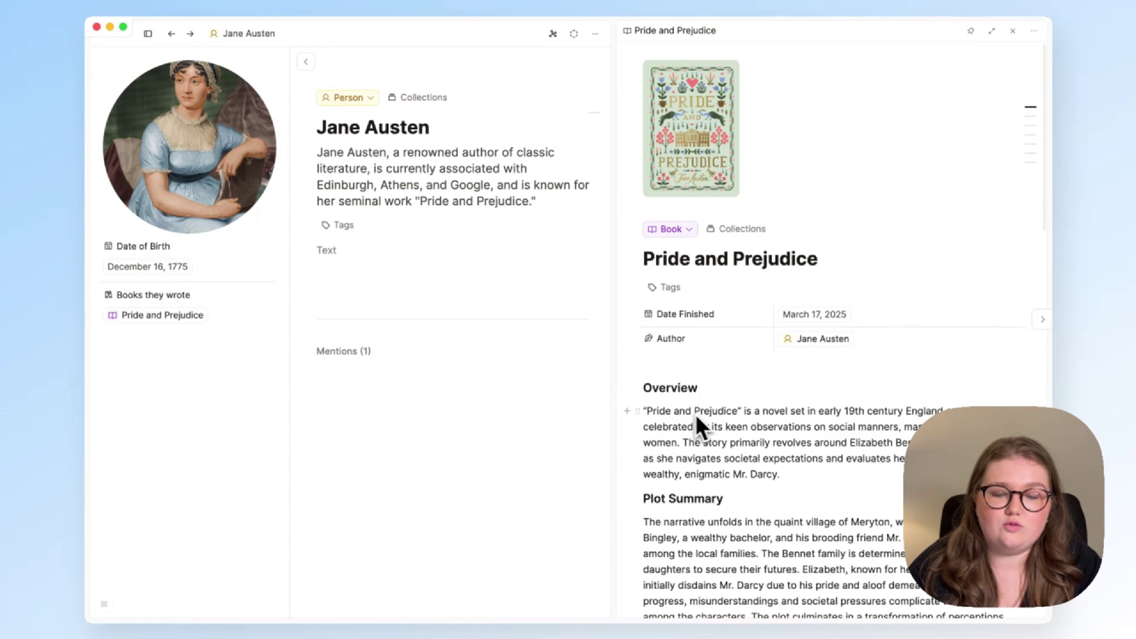
Collapse and then reopen the property sidebar on Jane Austen's page
scroll(768, 458, down, 2)
scroll(768, 460, up, 2)
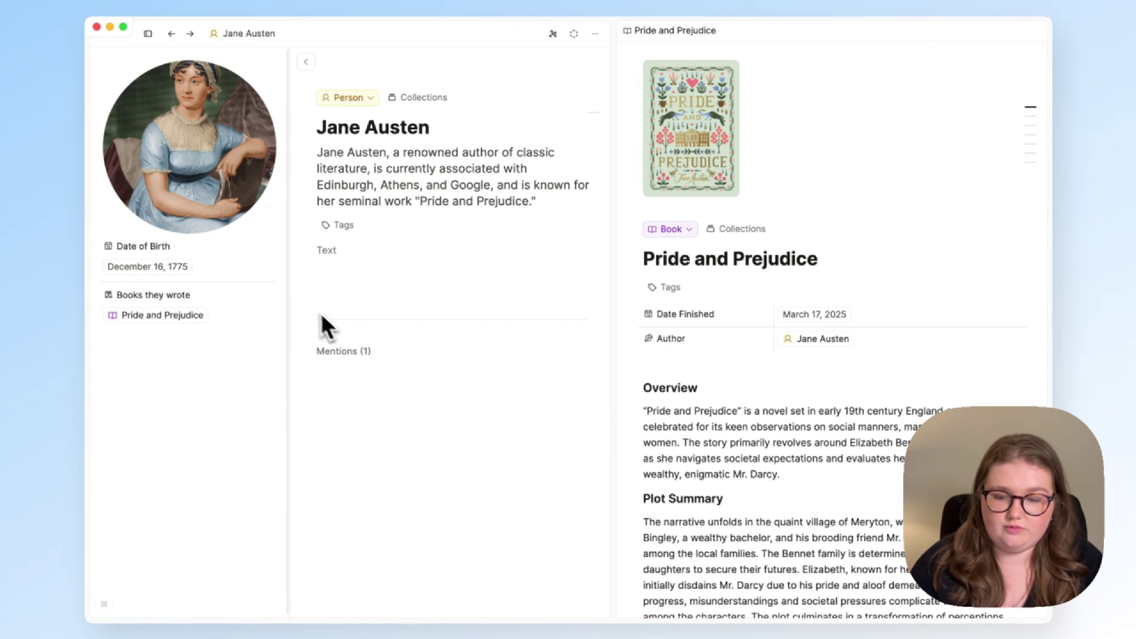
click(305, 62)
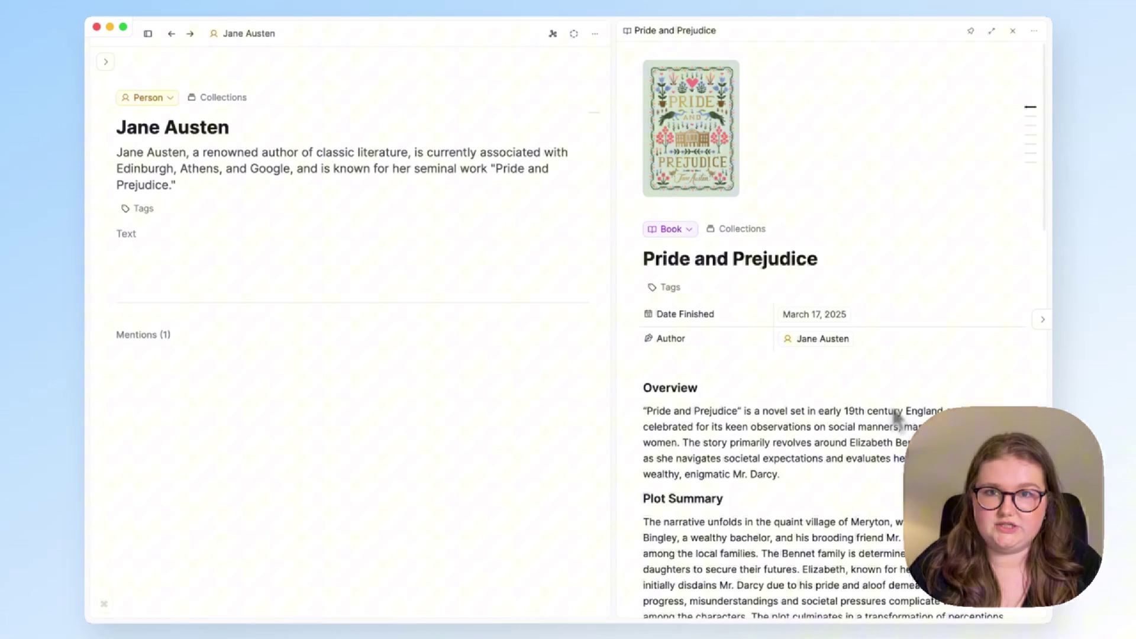
click(105, 61)
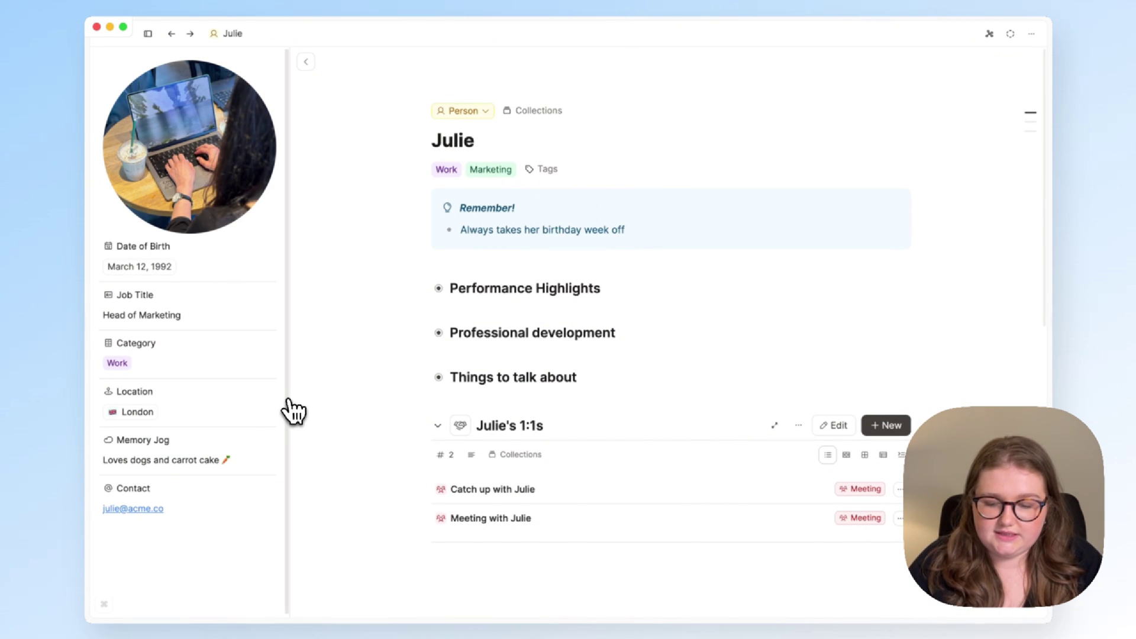
Add the Works at property to the colleague's Person page
mouse_move(210, 563)
click(131, 571)
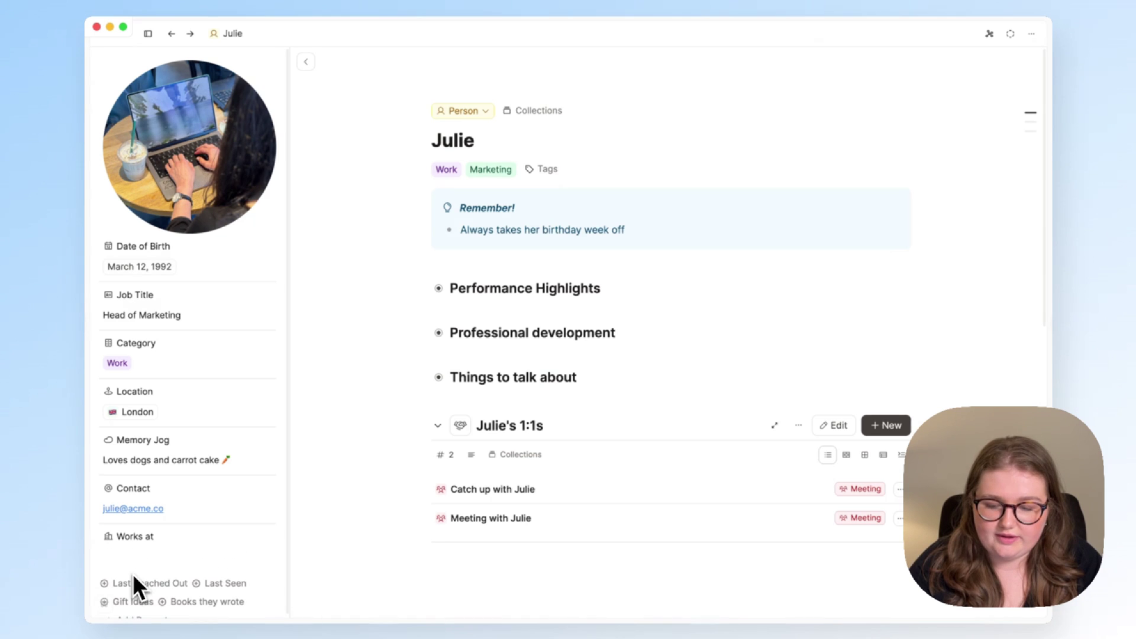
click(94, 536)
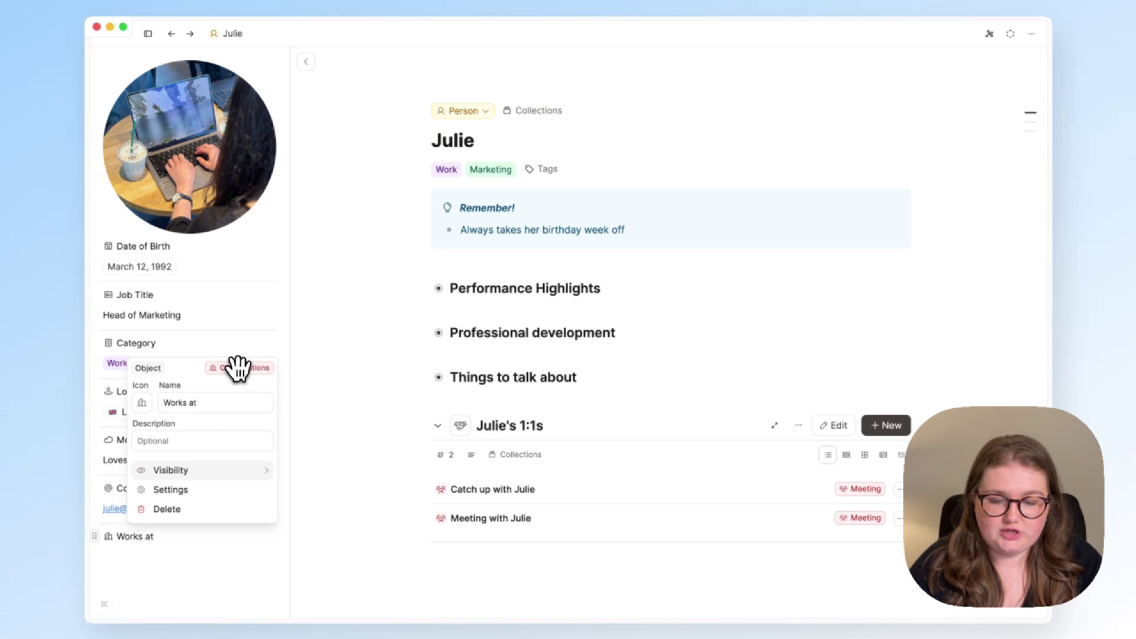
click(325, 377)
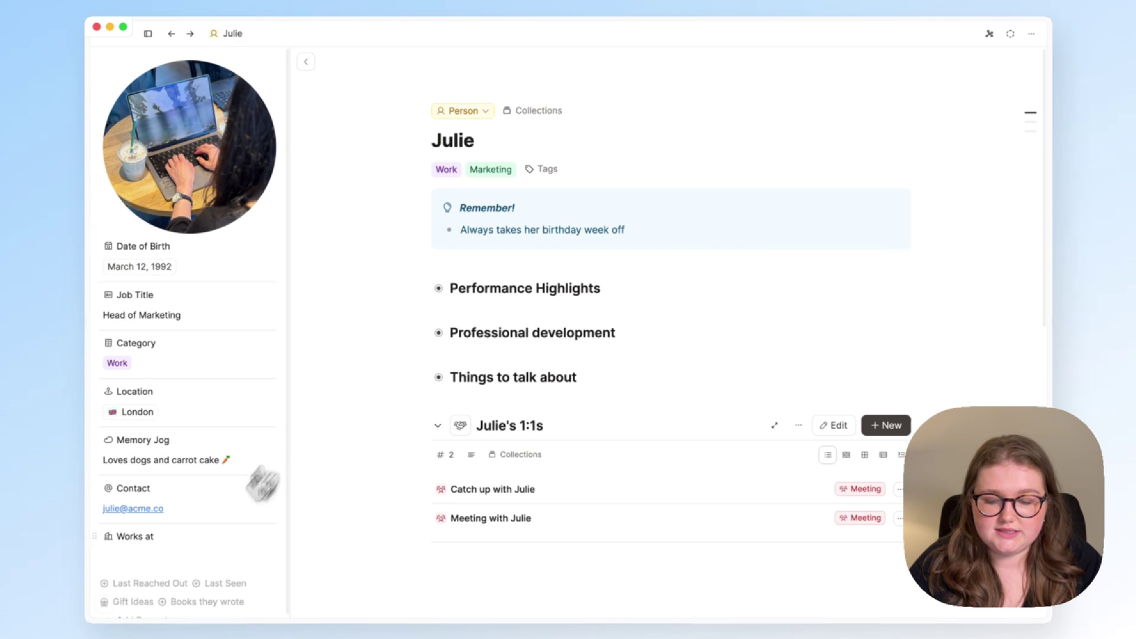
Set the colleague's Works at to Acme Co and open Acme Co's page alongside
click(180, 560)
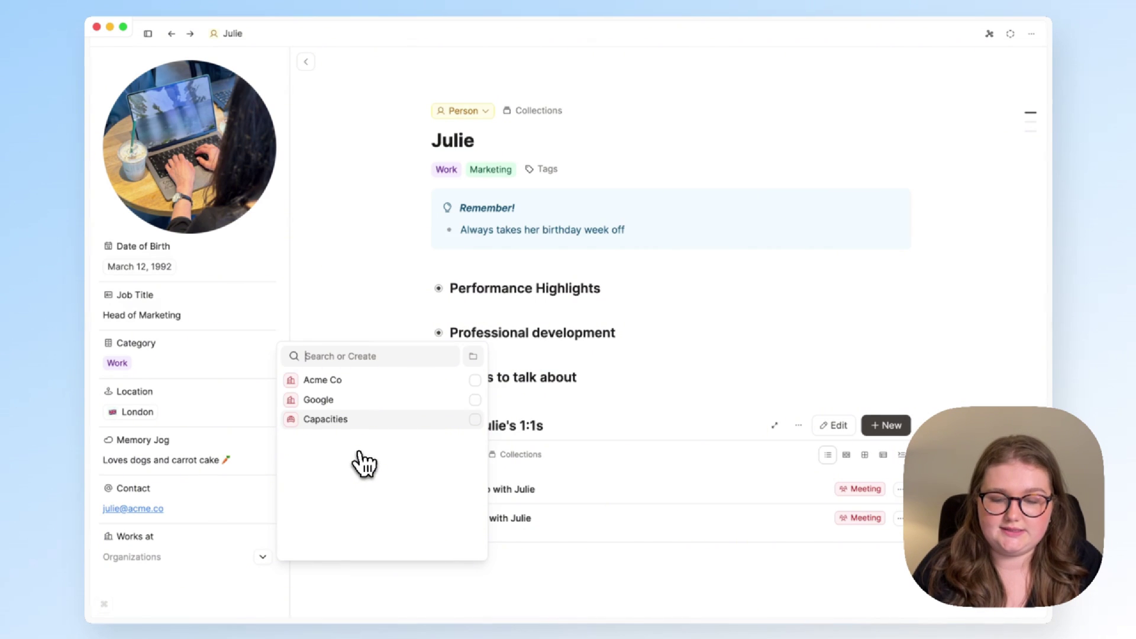
click(329, 380)
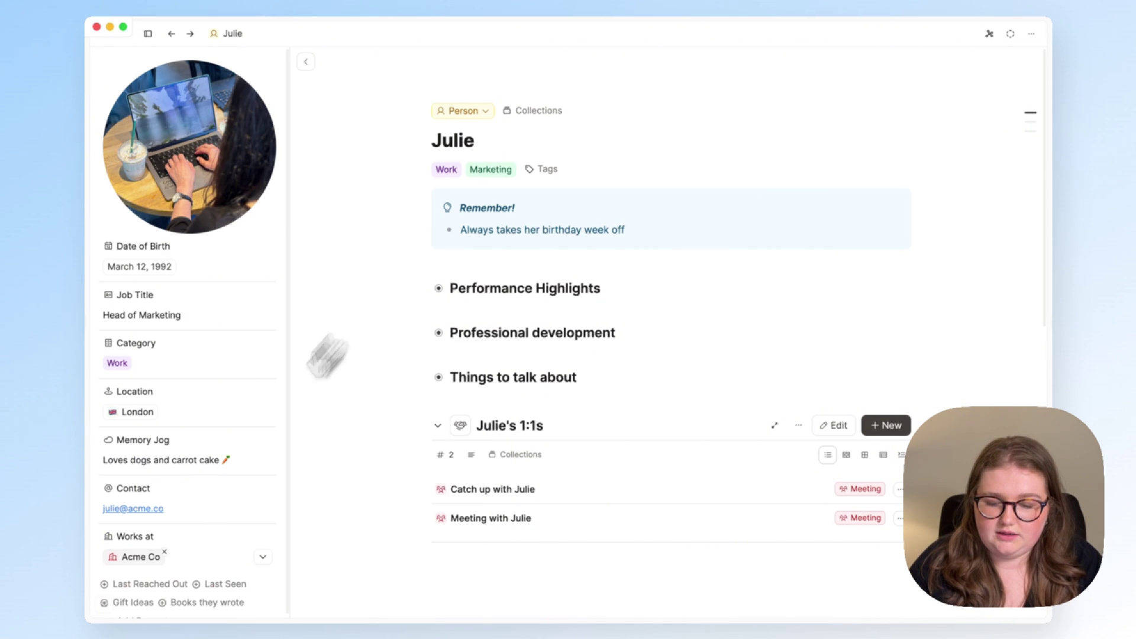
click(133, 562)
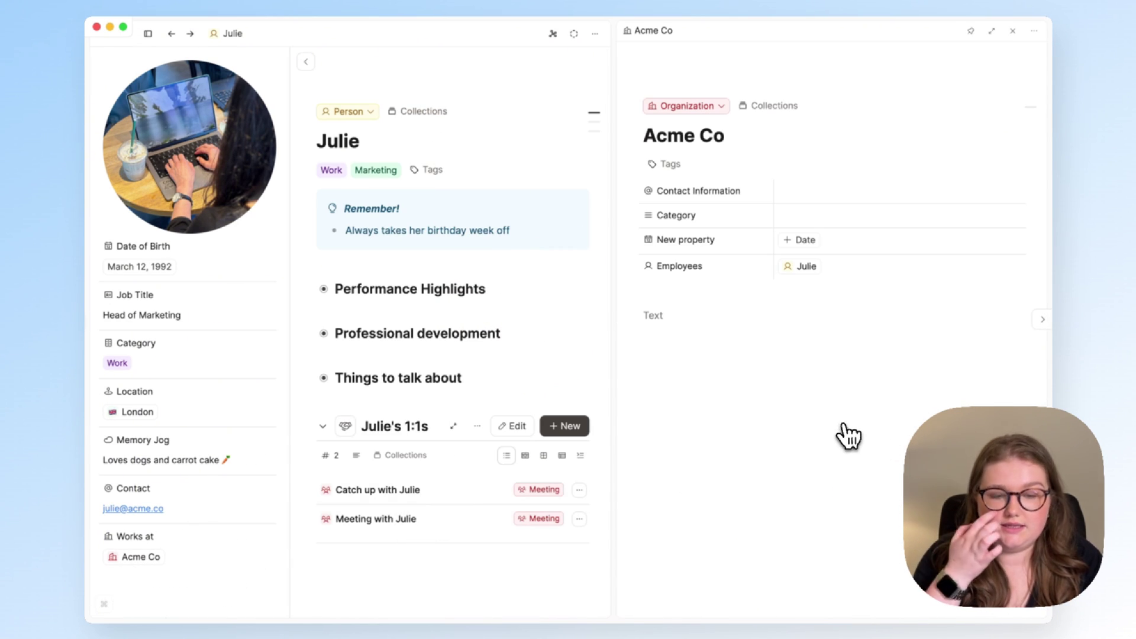
mouse_move(789, 291)
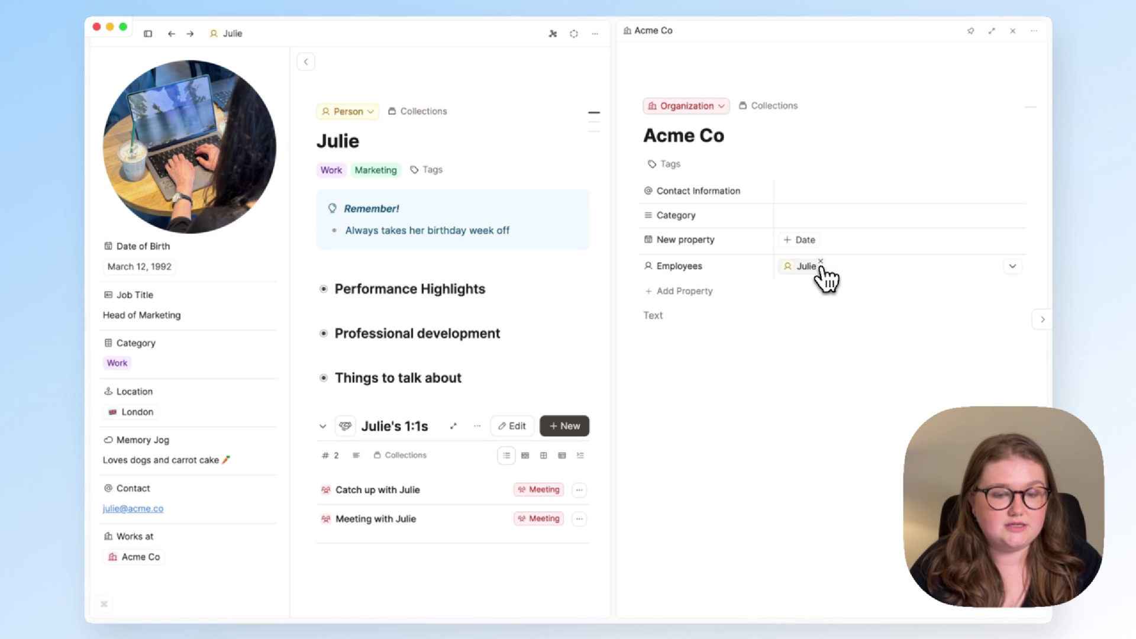
Open the settings of Acme Co's Employees property, linked two-way to Works at
click(648, 267)
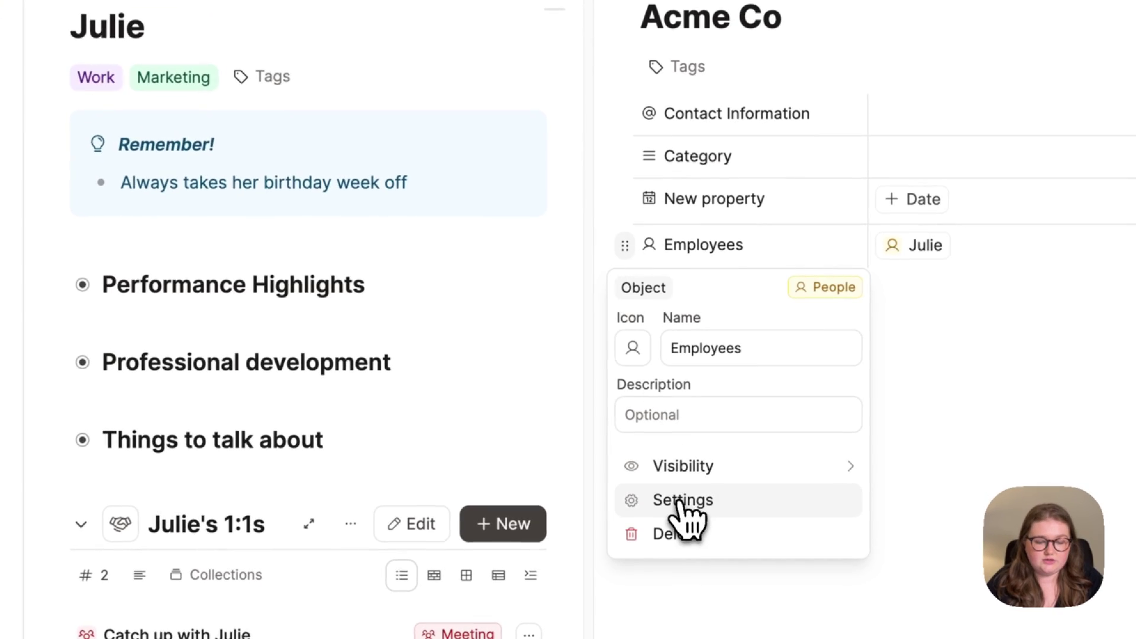
click(666, 416)
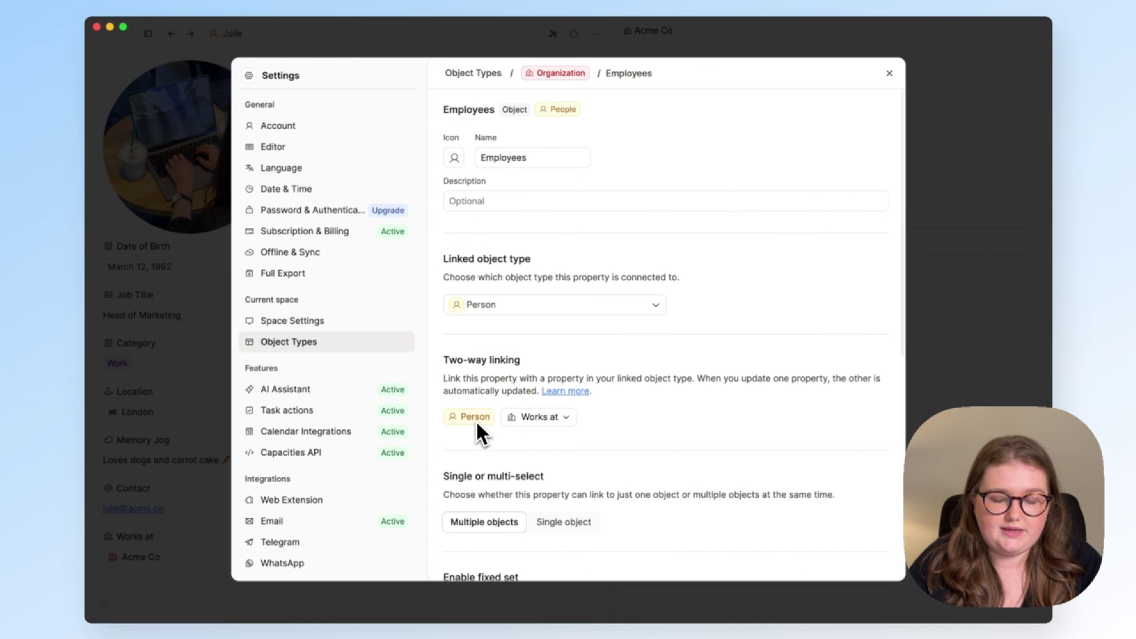
Remove the colleague from Acme Co's Employees, then re-pick Acme Co as her Works at
click(967, 317)
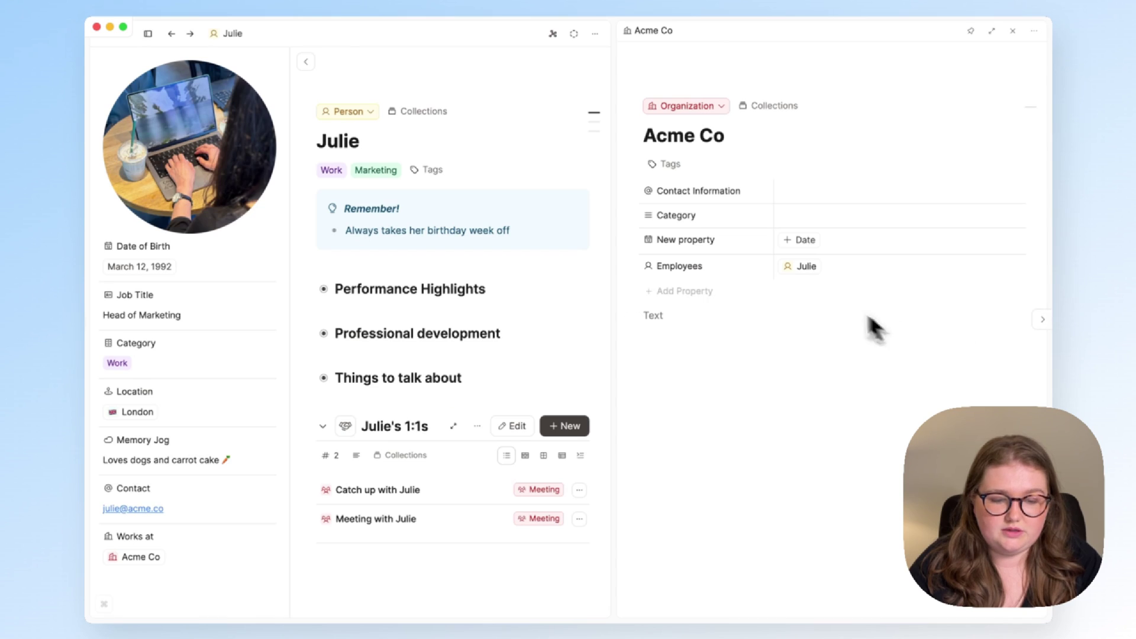
click(825, 268)
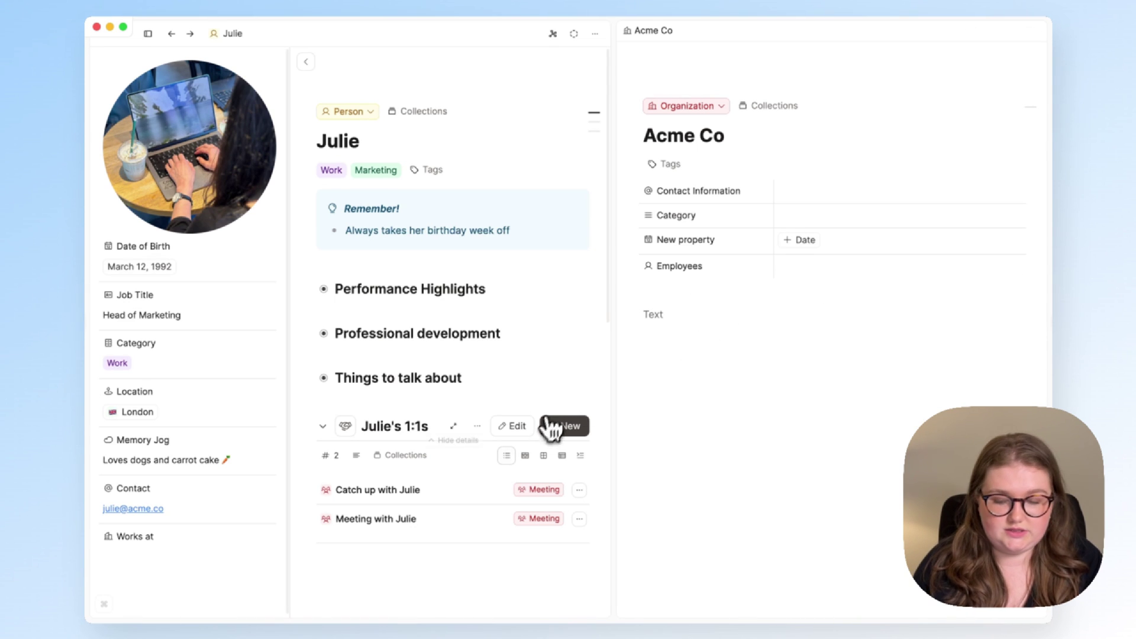
click(233, 562)
click(361, 378)
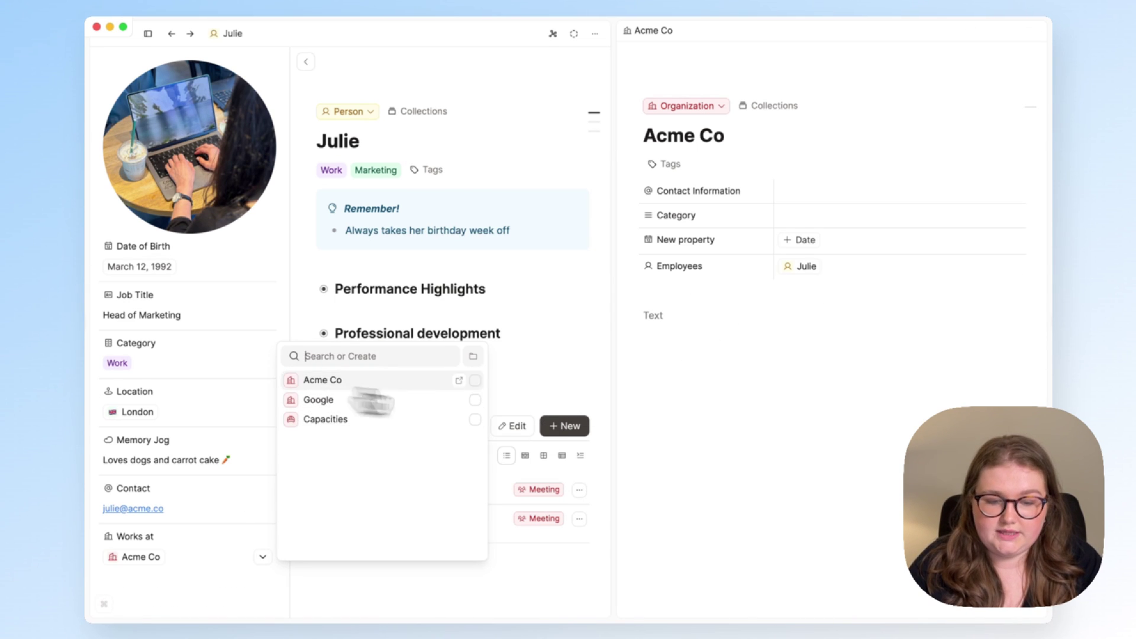
click(699, 436)
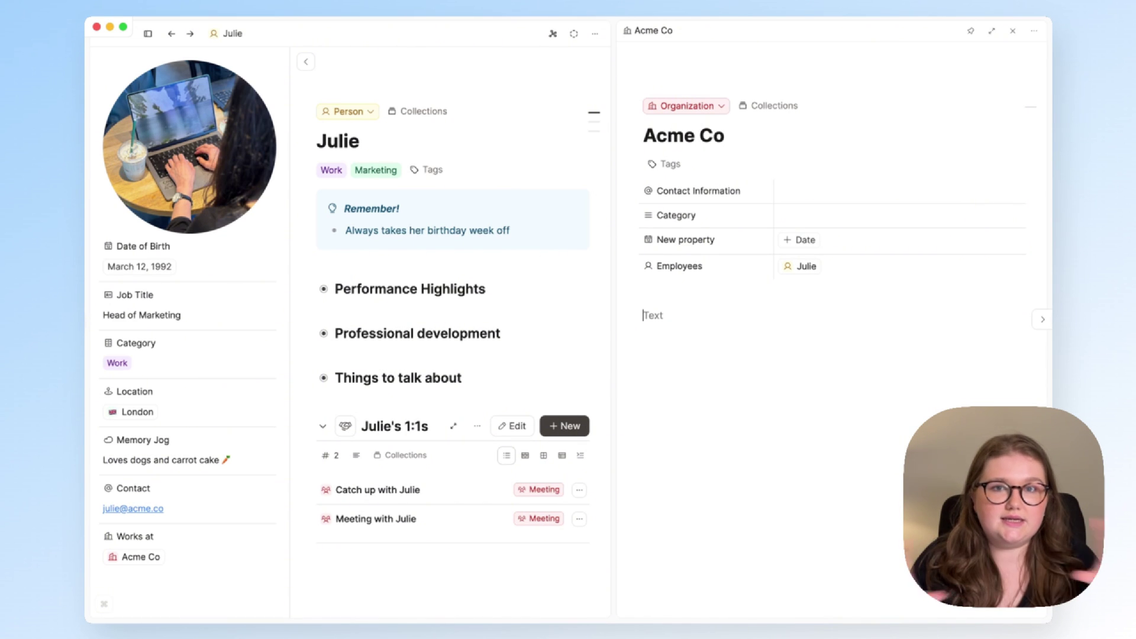
Open the London location page and review its People property settings
mouse_move(138, 417)
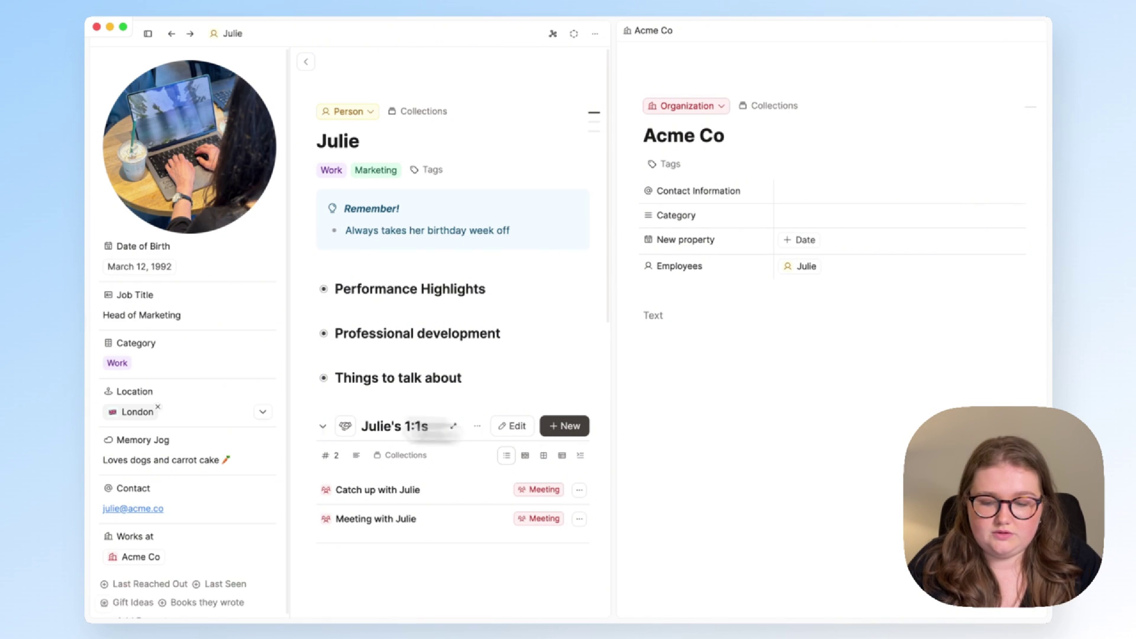
click(137, 414)
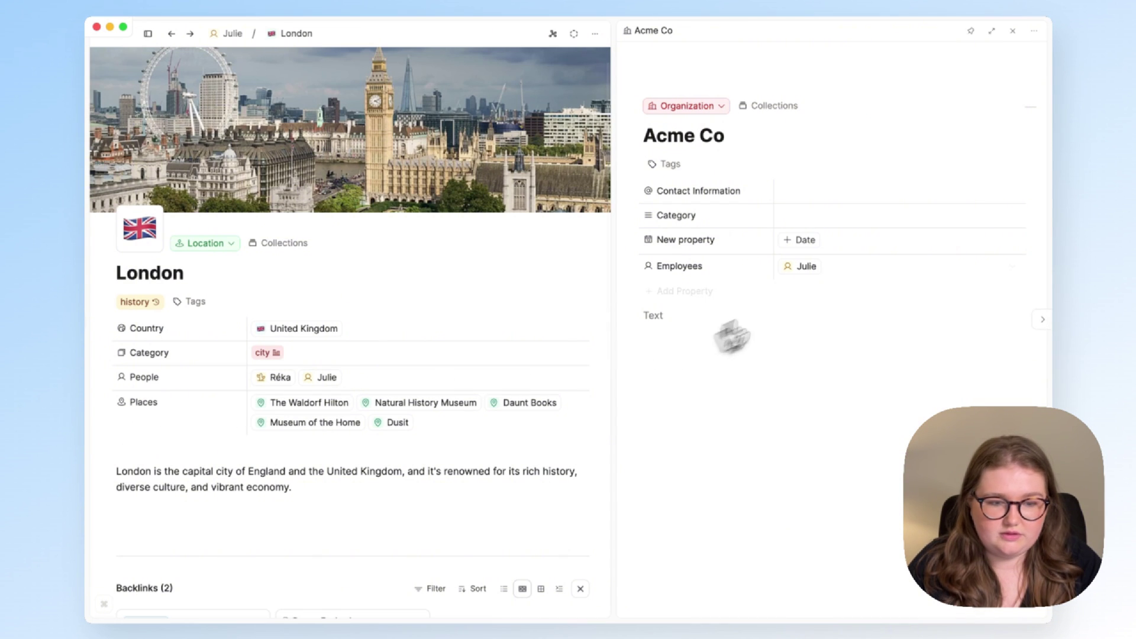
click(1013, 35)
mouse_move(347, 388)
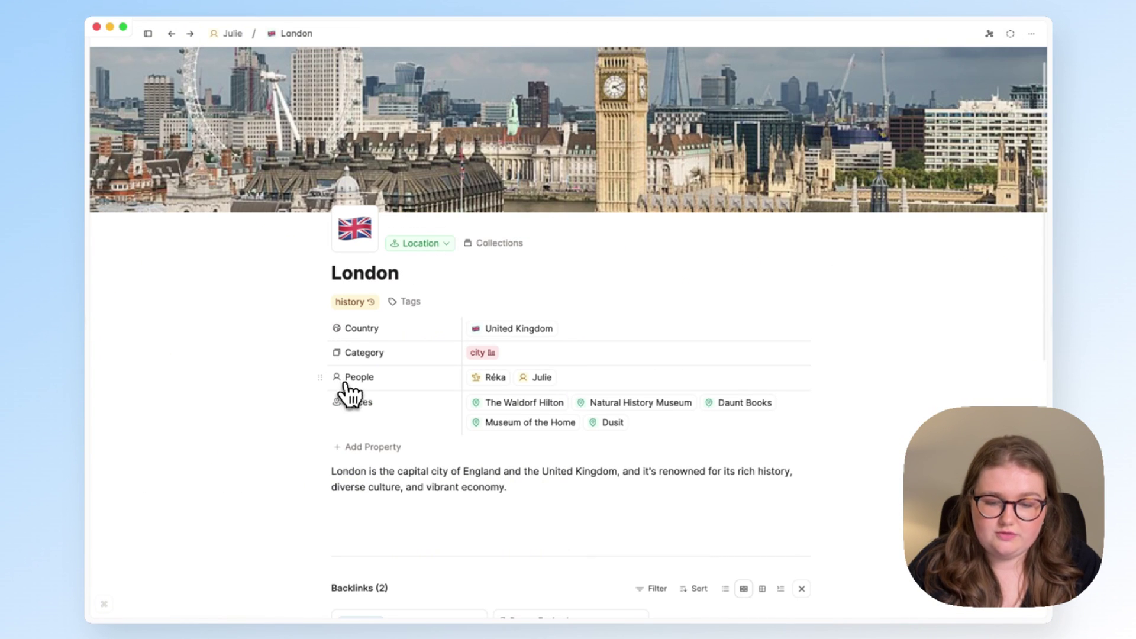
click(320, 376)
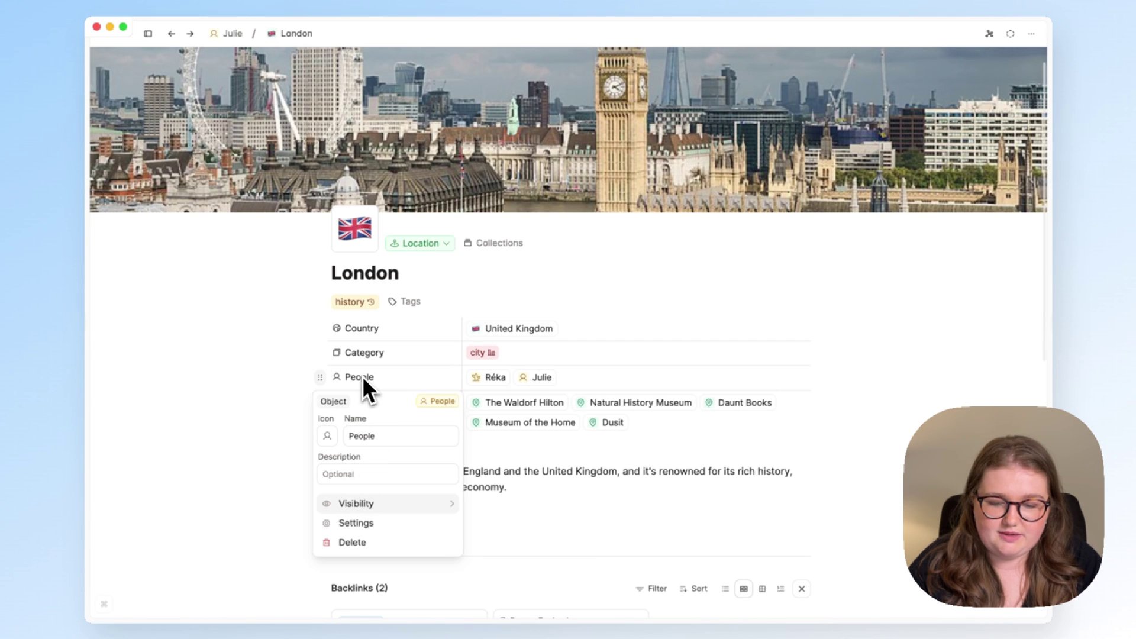
click(356, 522)
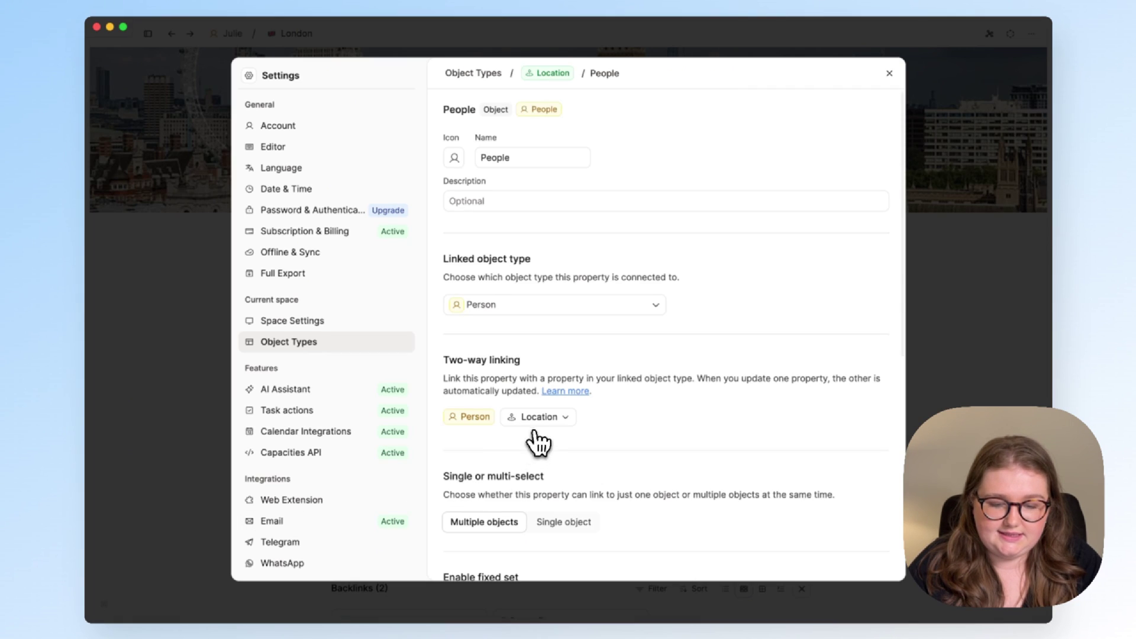
scroll(537, 443, down, 2)
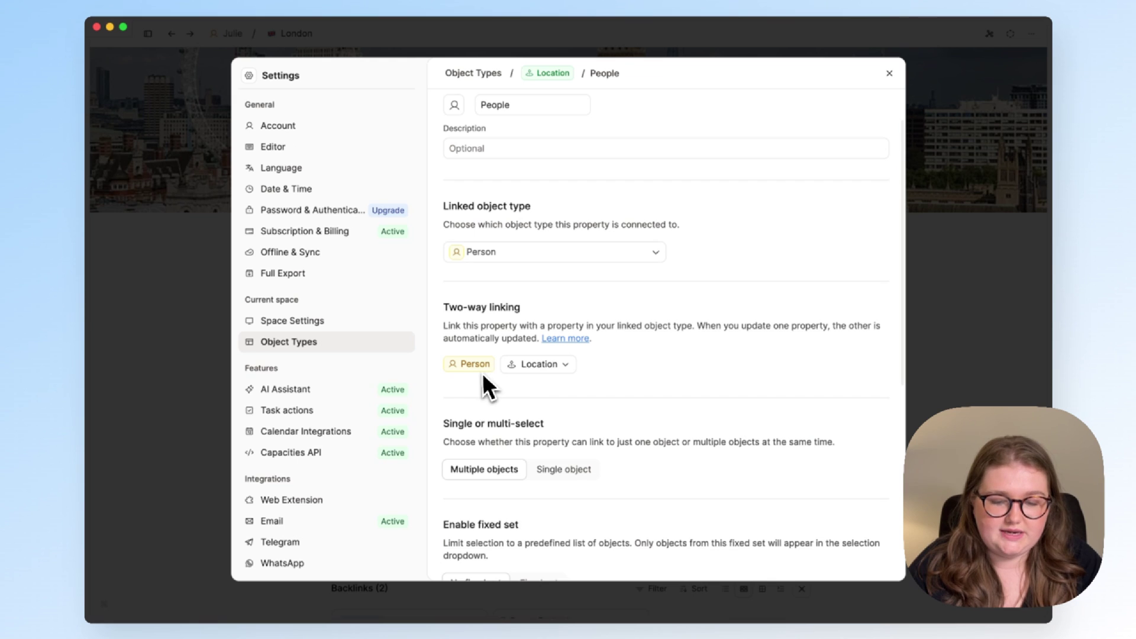
click(154, 379)
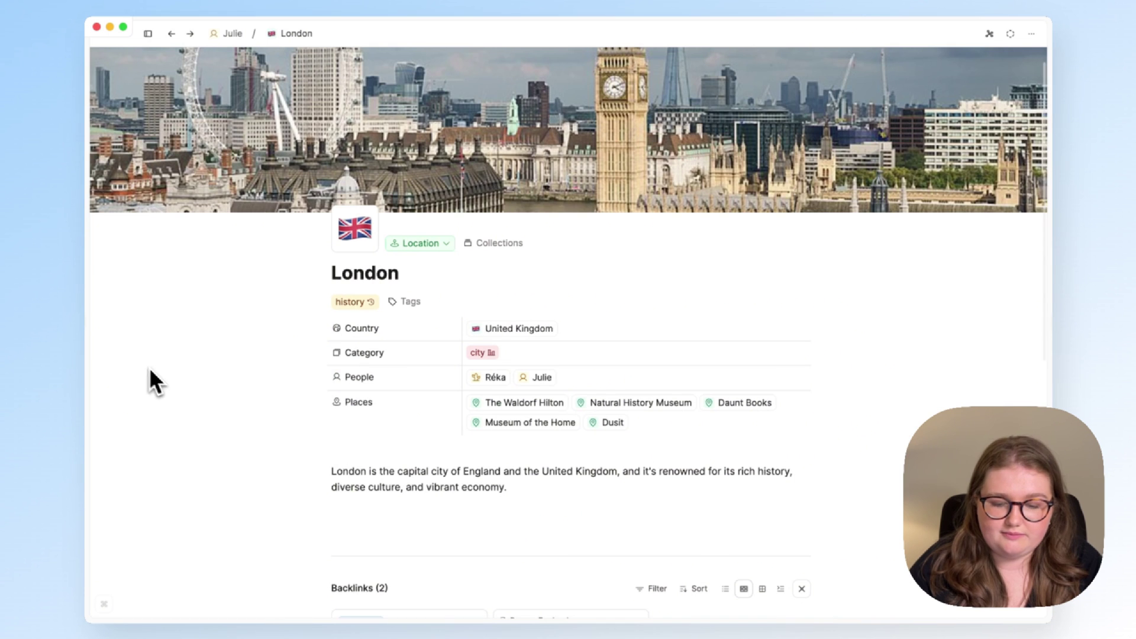
Review the settings of London's Places property
click(317, 404)
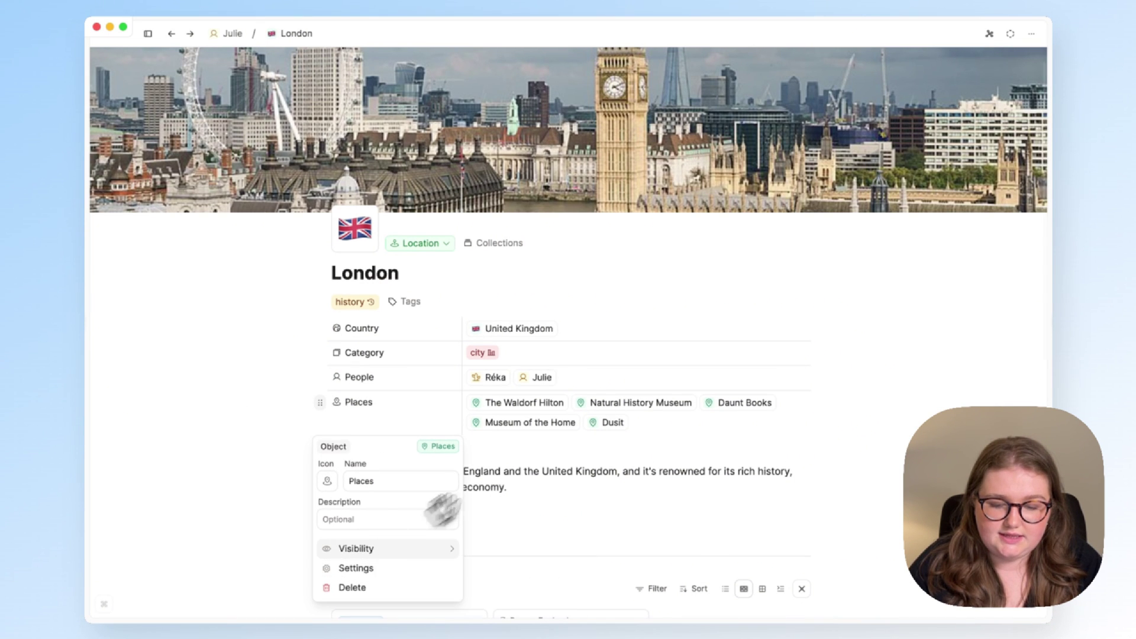
click(690, 436)
click(494, 460)
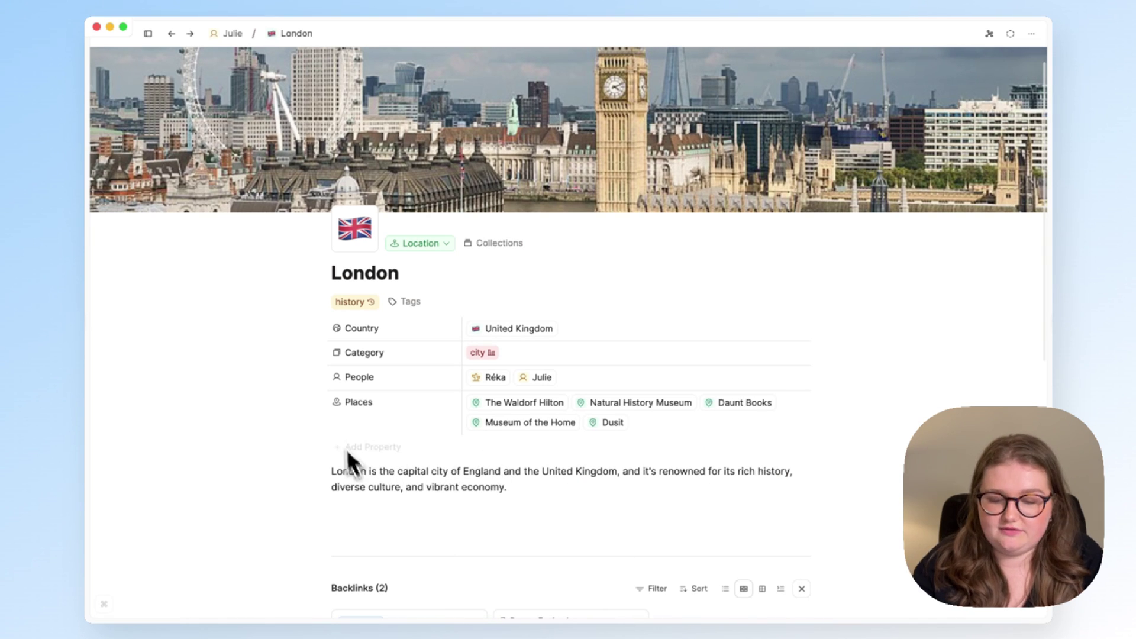
click(320, 400)
click(355, 572)
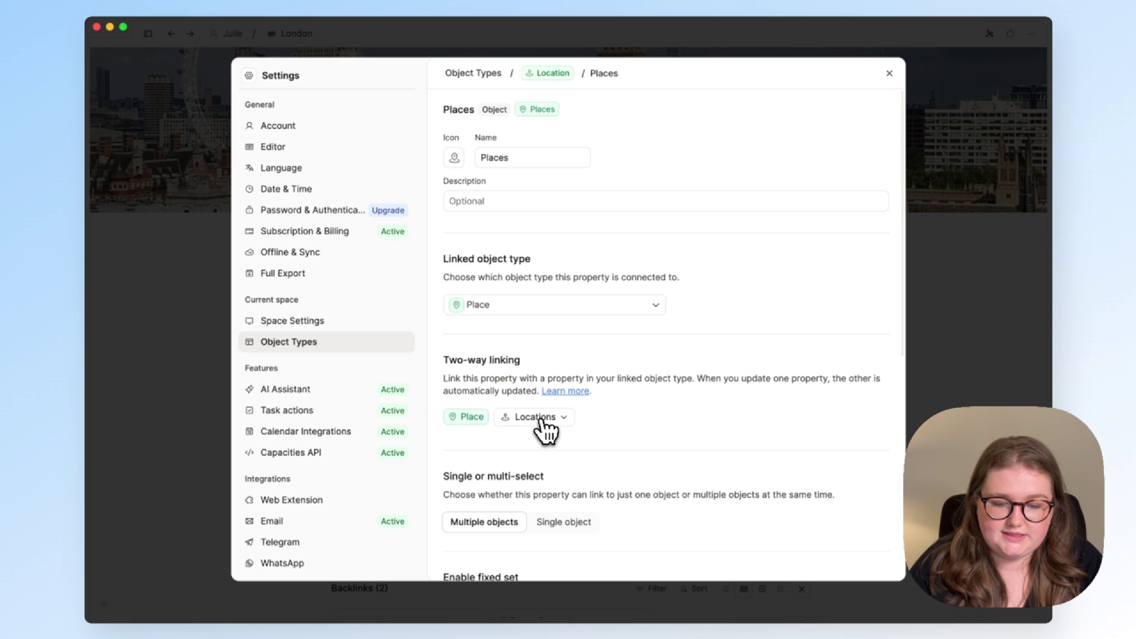
click(939, 319)
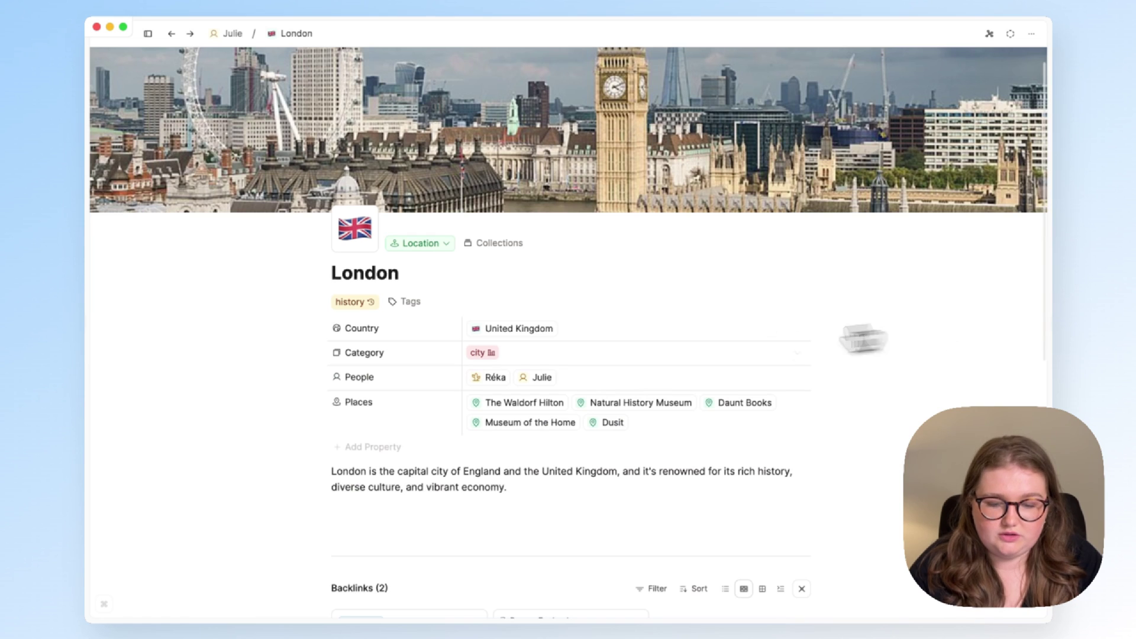
Remove London from the Natural History Museum's Locations and return to London
click(614, 404)
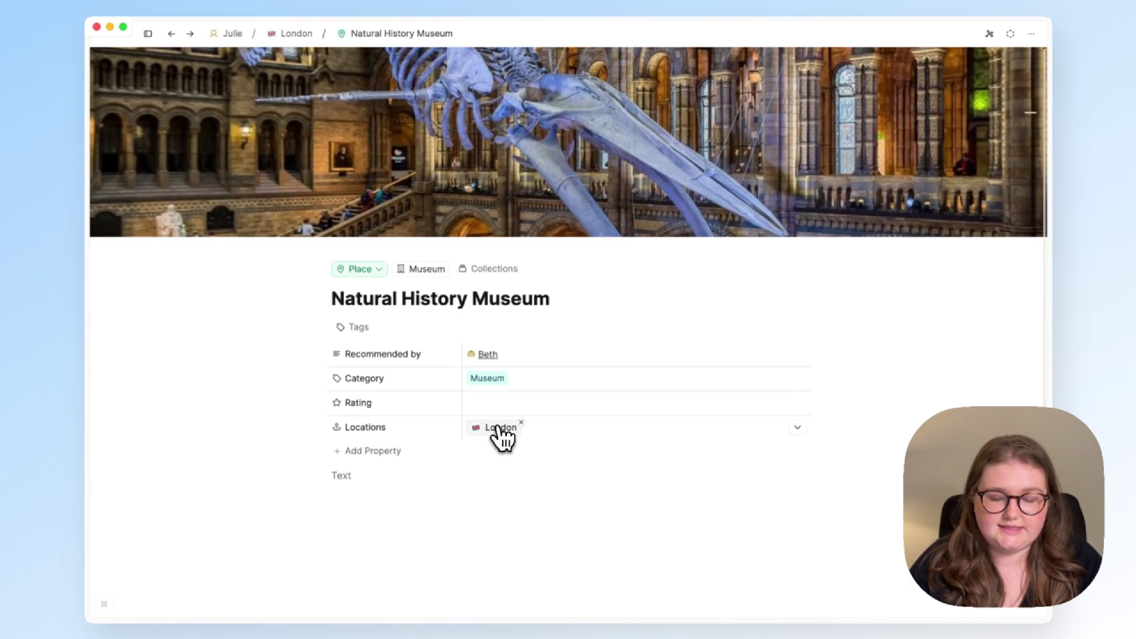
click(521, 422)
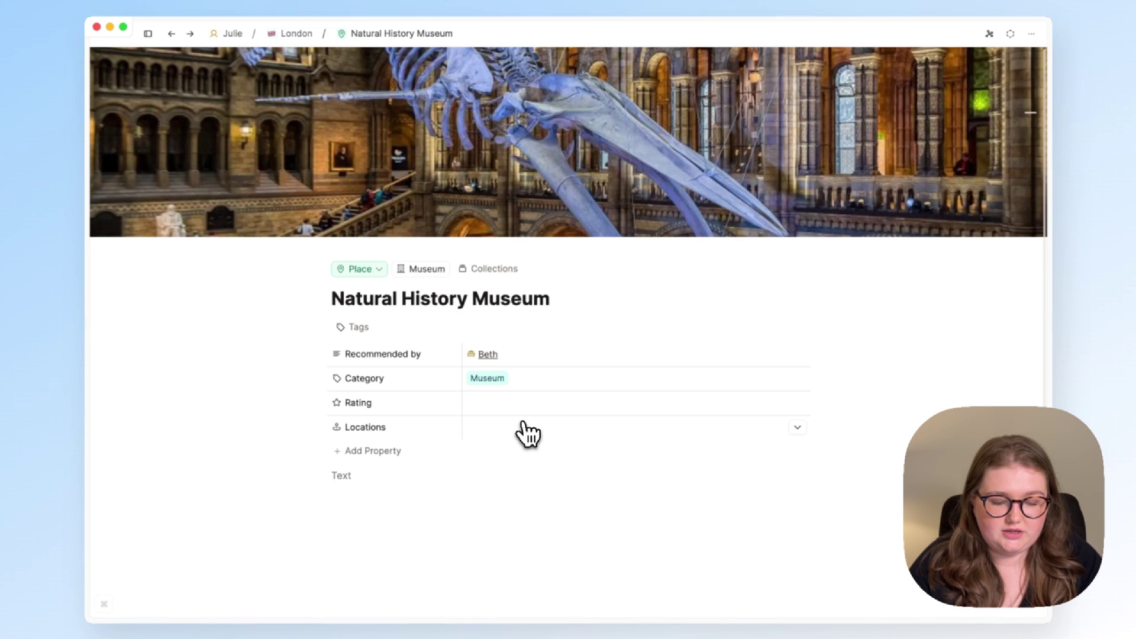
key(super+bracketleft)
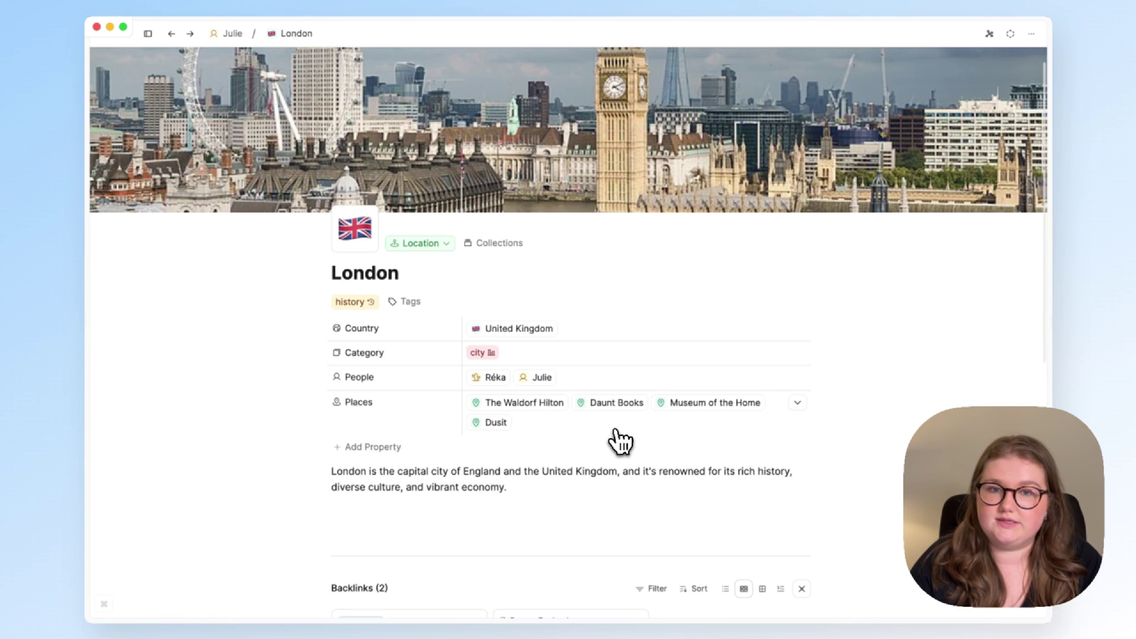
Open the Grow Youtube to 10k Subscribers goal from the Goals collection
click(147, 36)
click(185, 384)
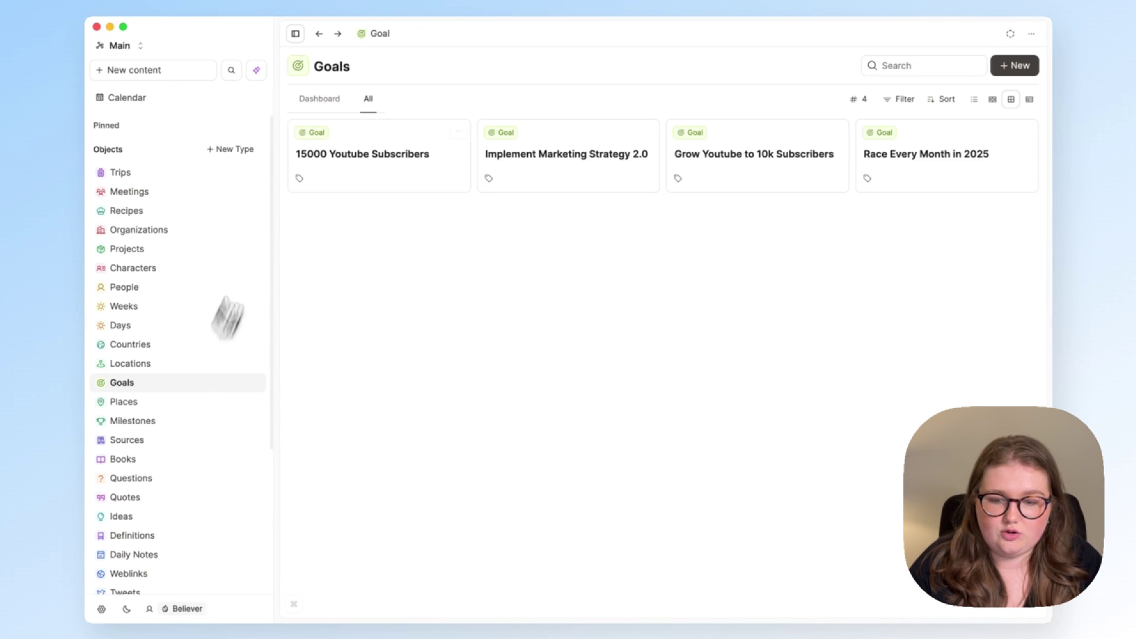
click(296, 34)
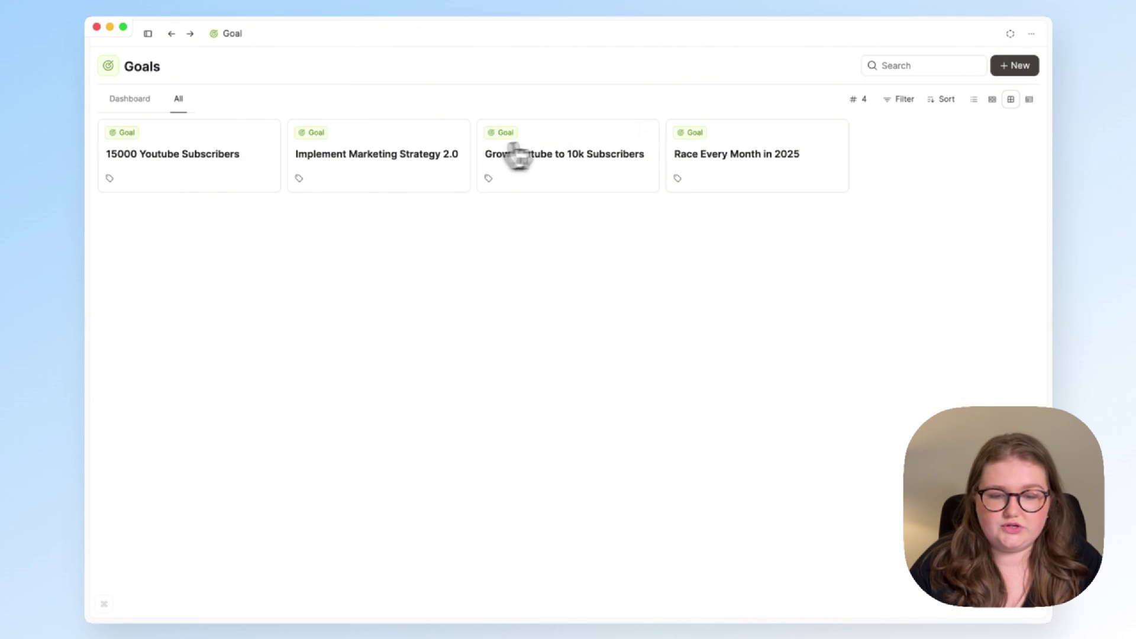
click(559, 149)
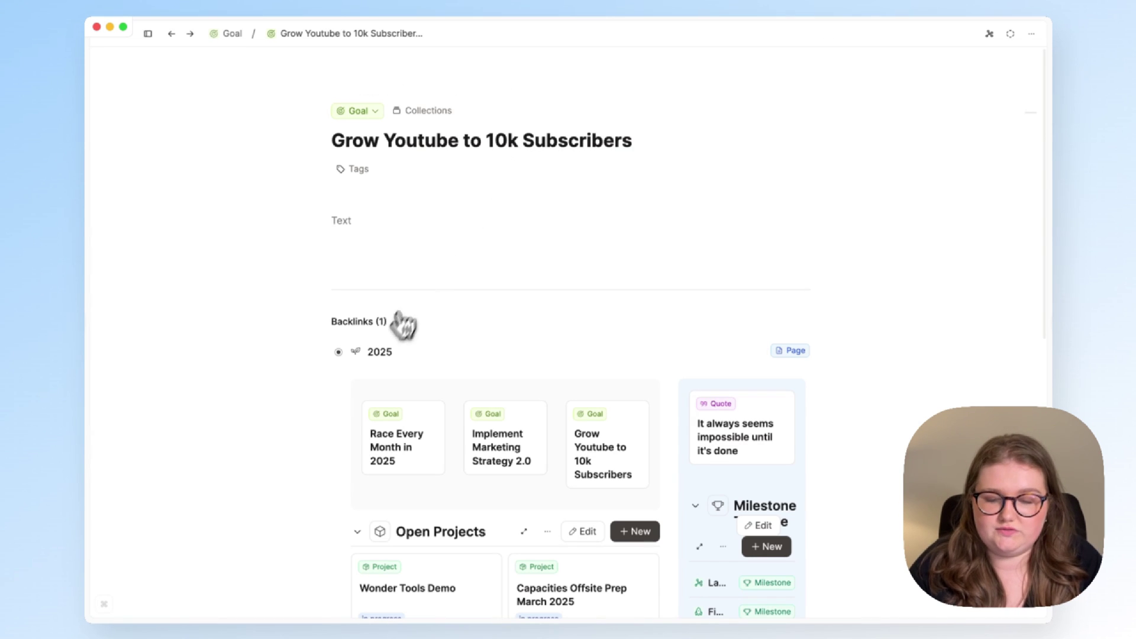
click(375, 325)
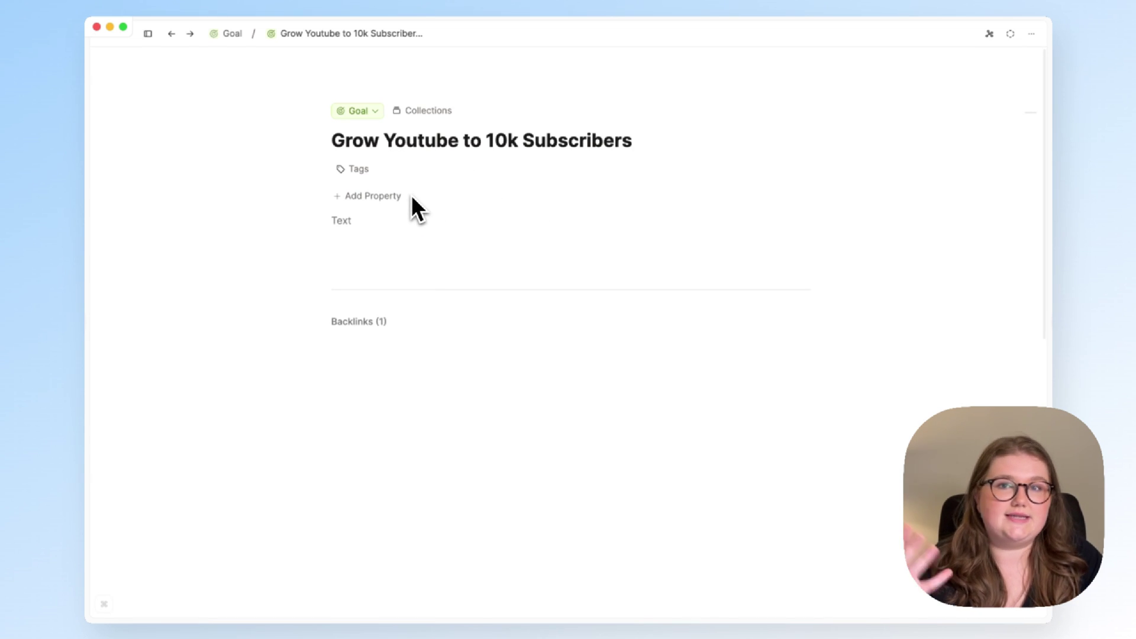
Add an Object select property linking the goal to Projects
click(392, 196)
mouse_move(420, 291)
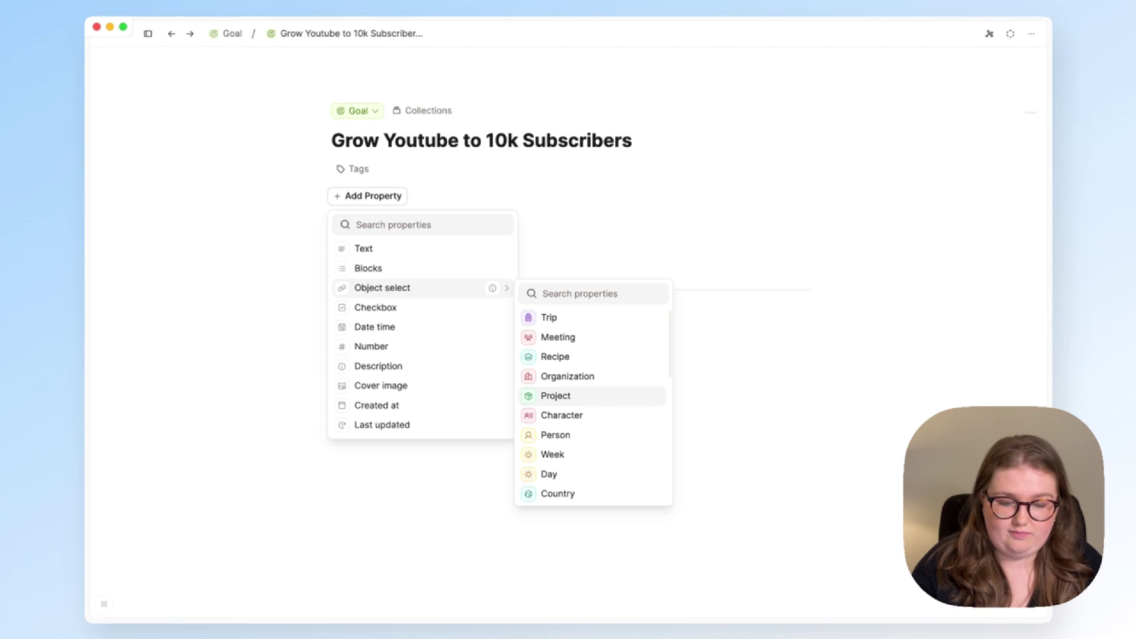
click(588, 396)
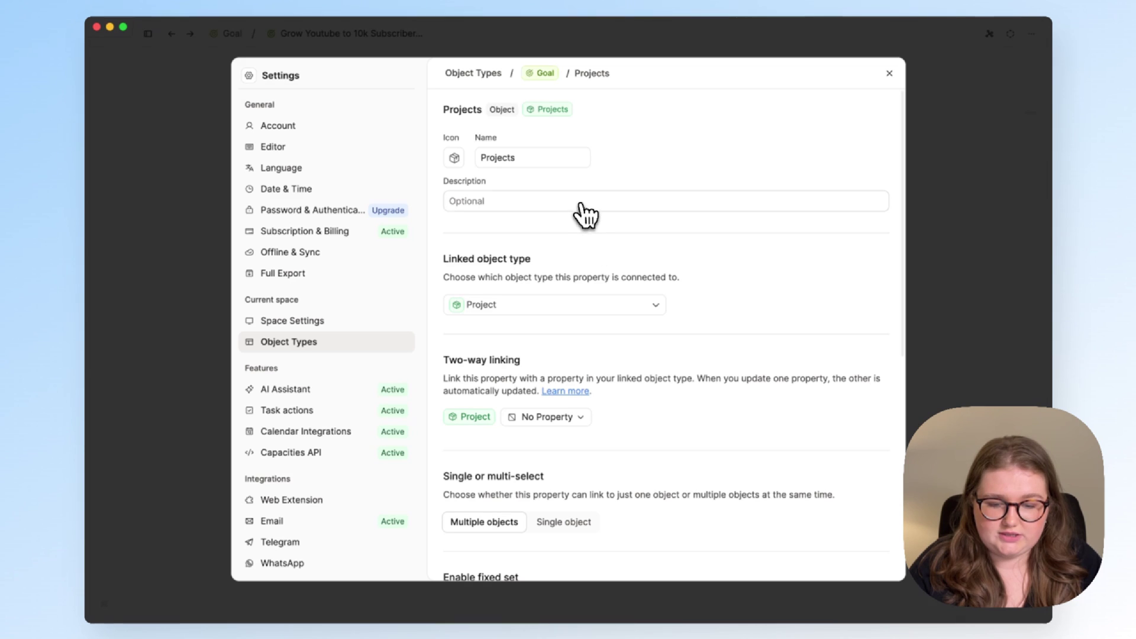
click(979, 320)
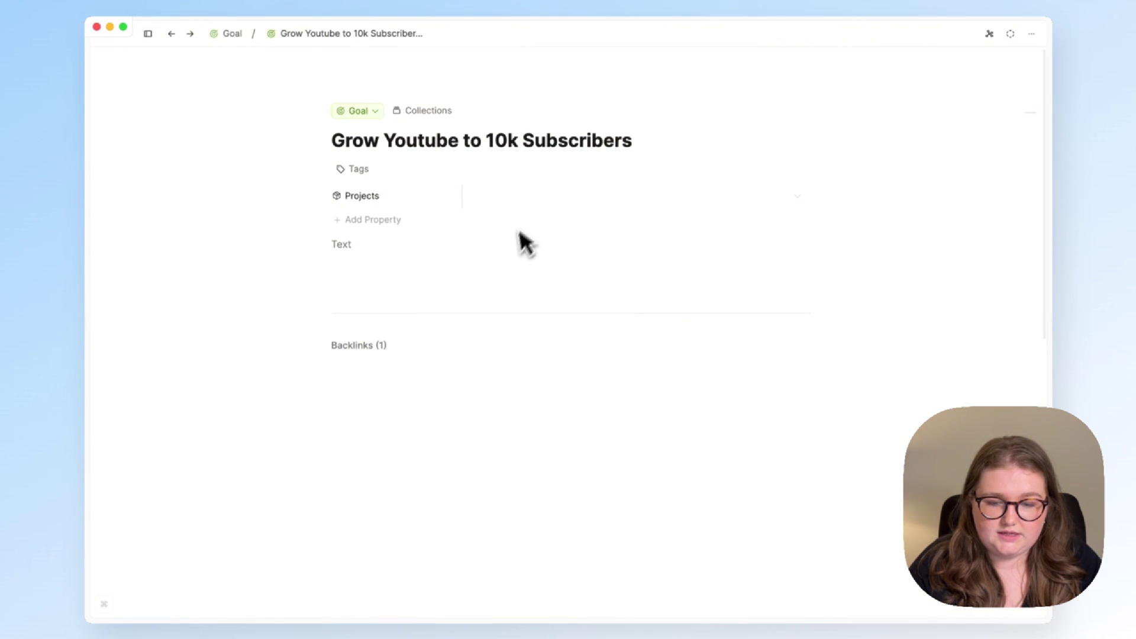
Link Youtube Channel Audit in the goal's Projects property
click(556, 208)
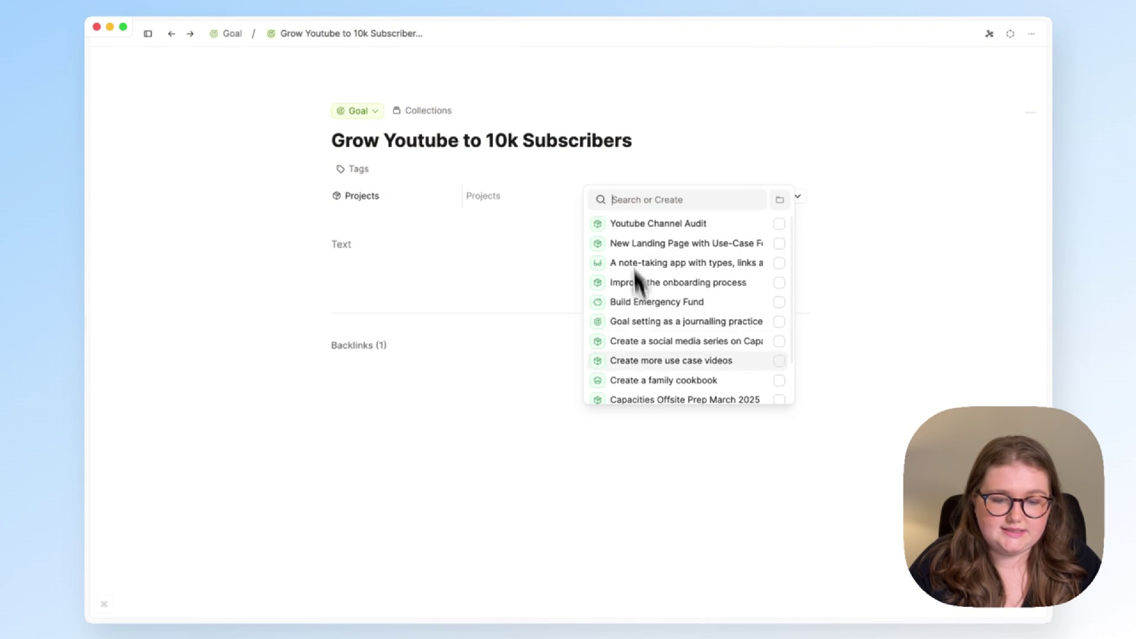
click(483, 224)
click(497, 217)
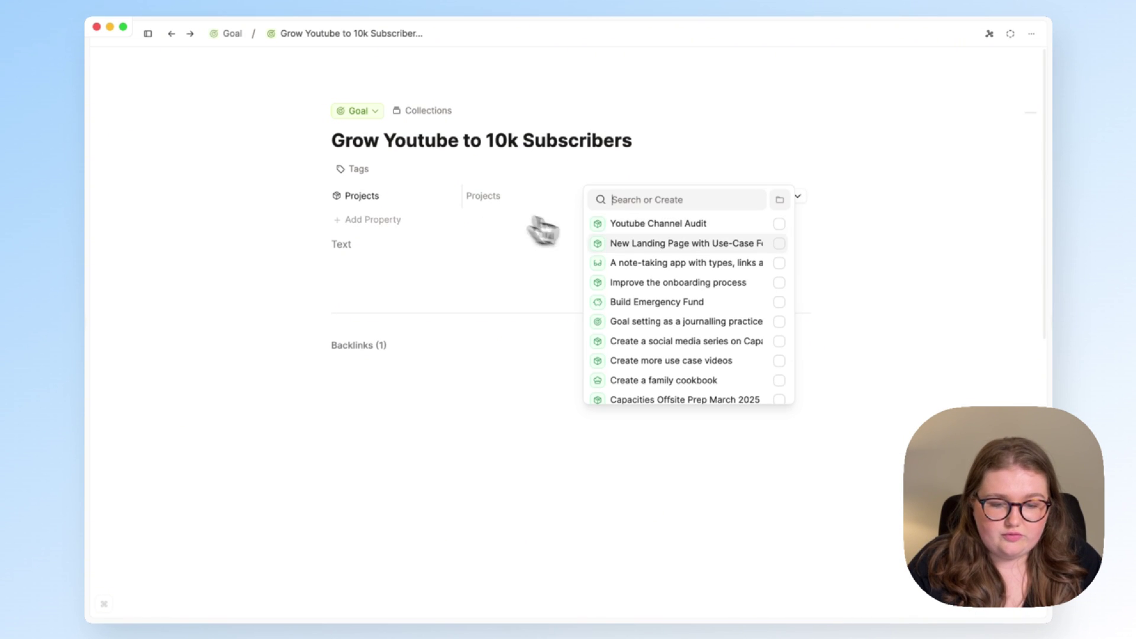
click(637, 225)
click(489, 259)
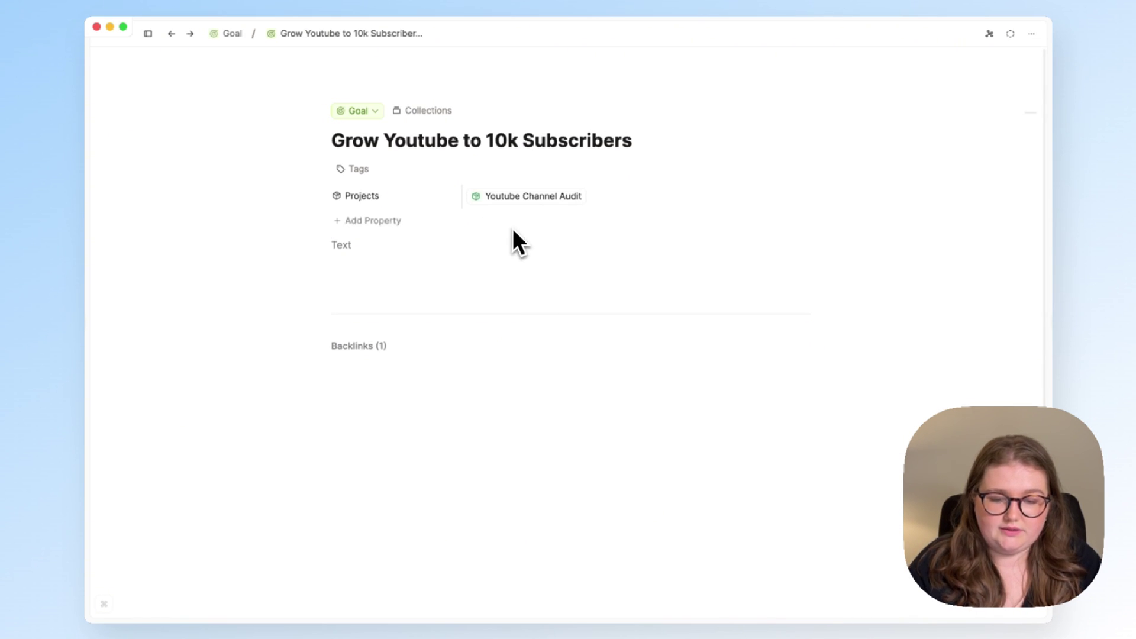
Two-way link the goal's Projects property to a newly created Goals property on projects
click(537, 198)
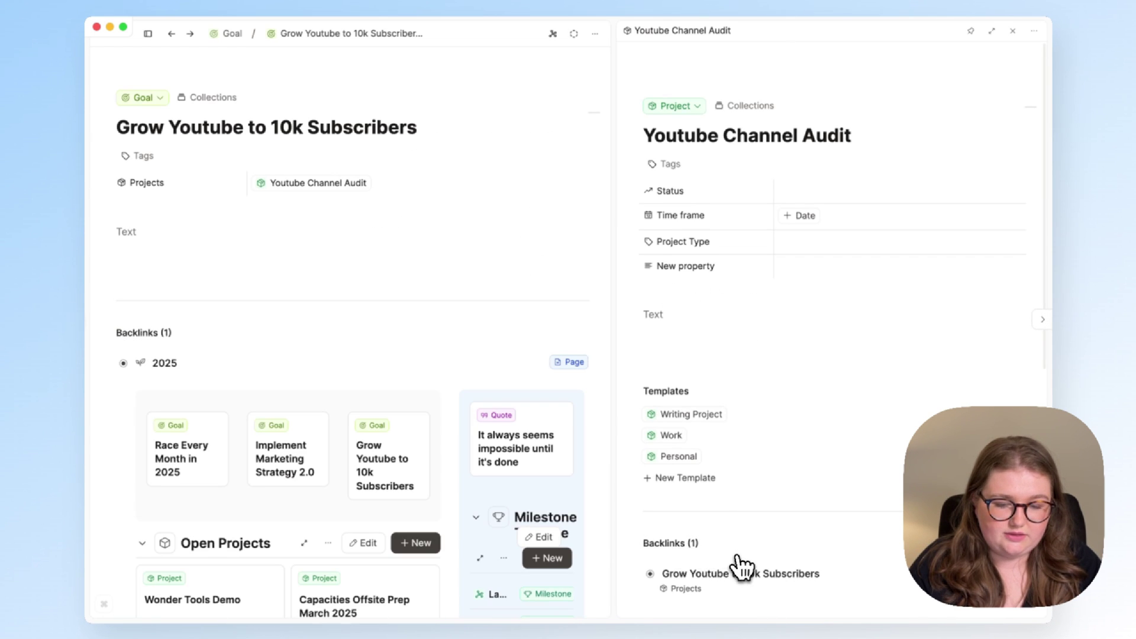
mouse_move(695, 288)
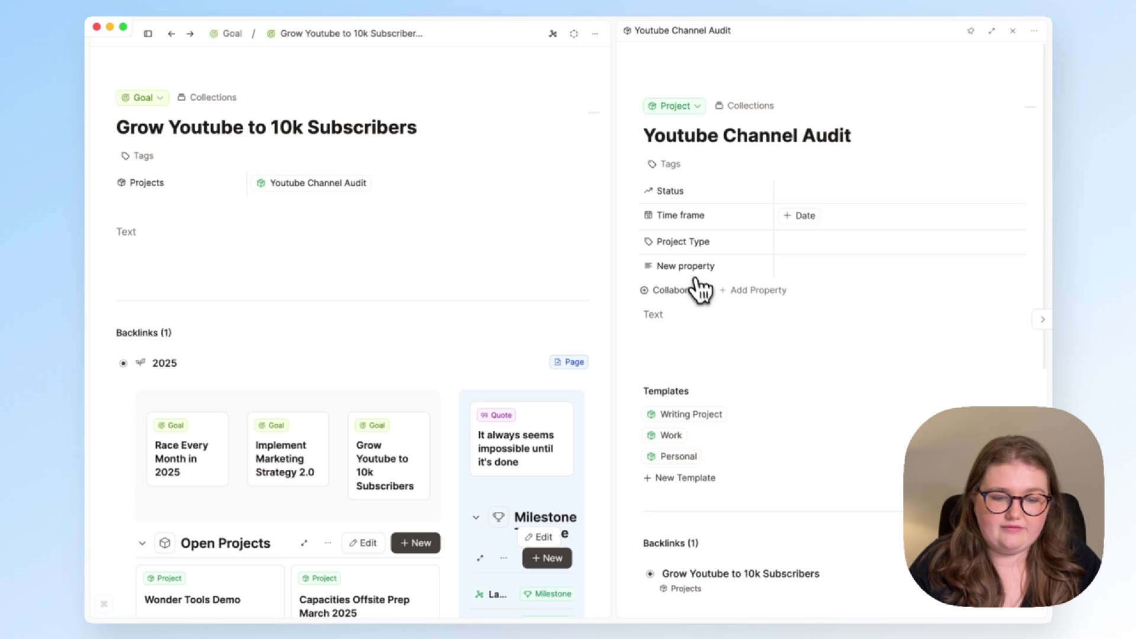
mouse_move(167, 211)
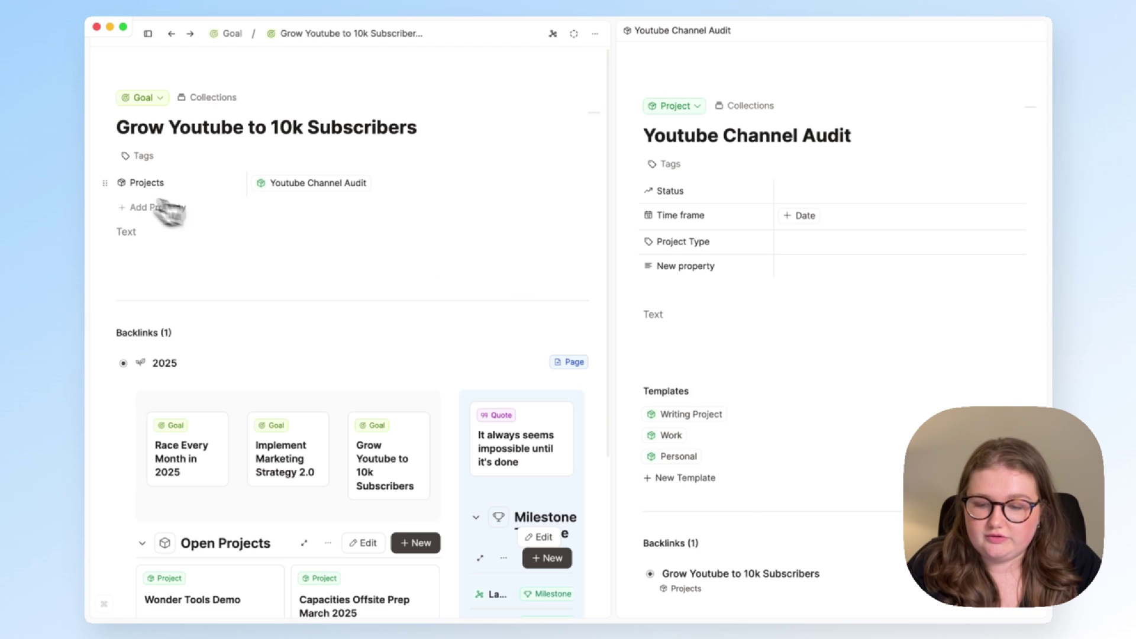
click(105, 182)
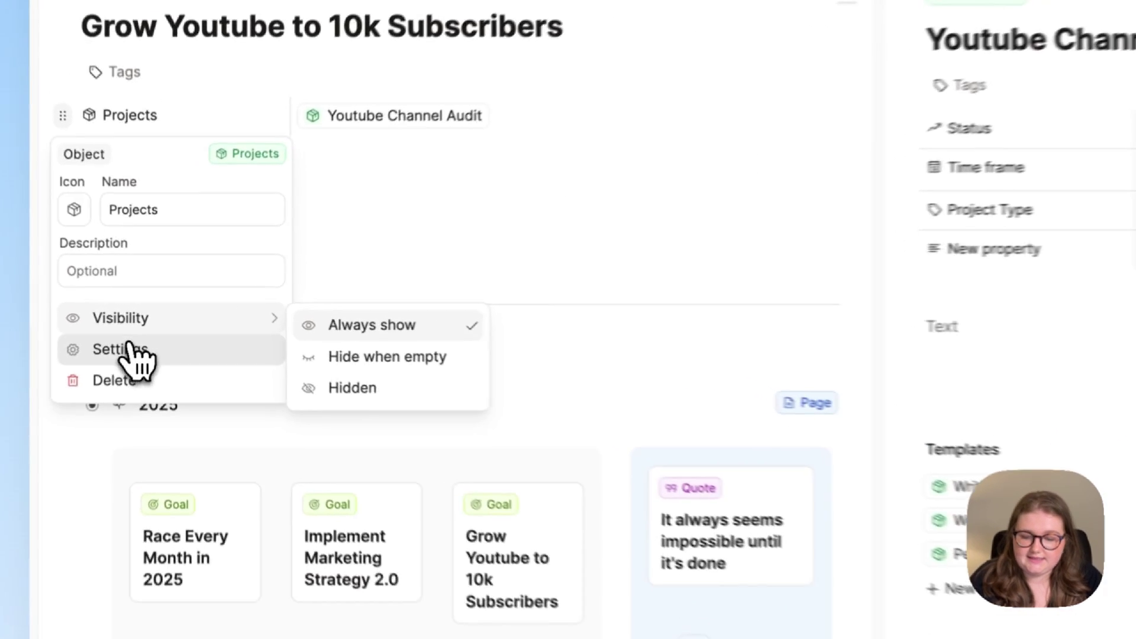
click(142, 329)
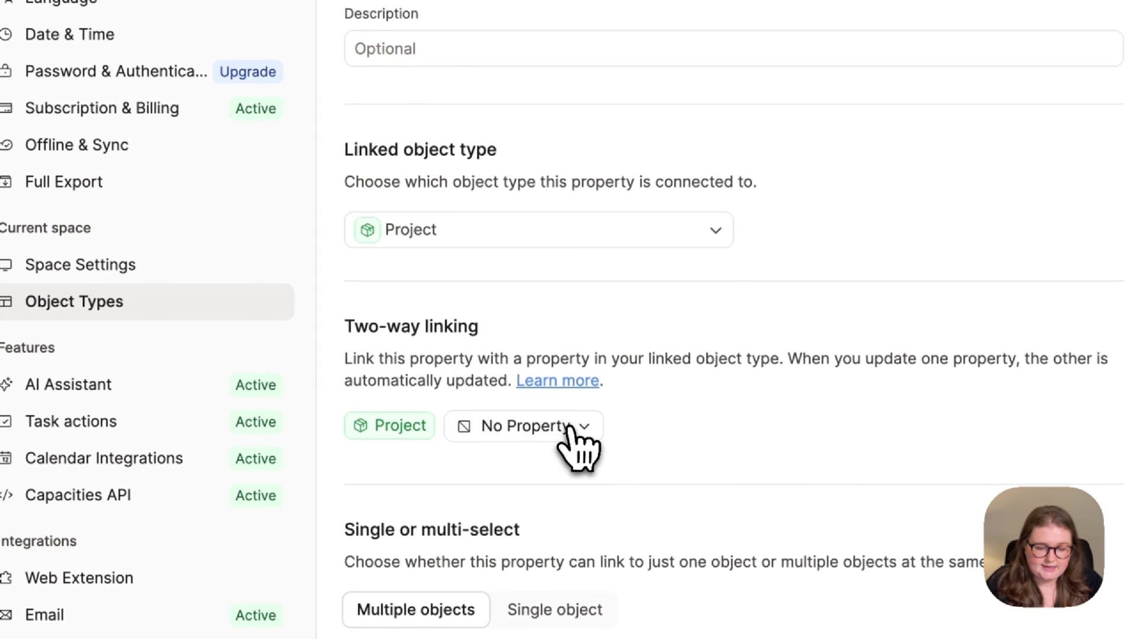
scroll(852, 509, down, 2)
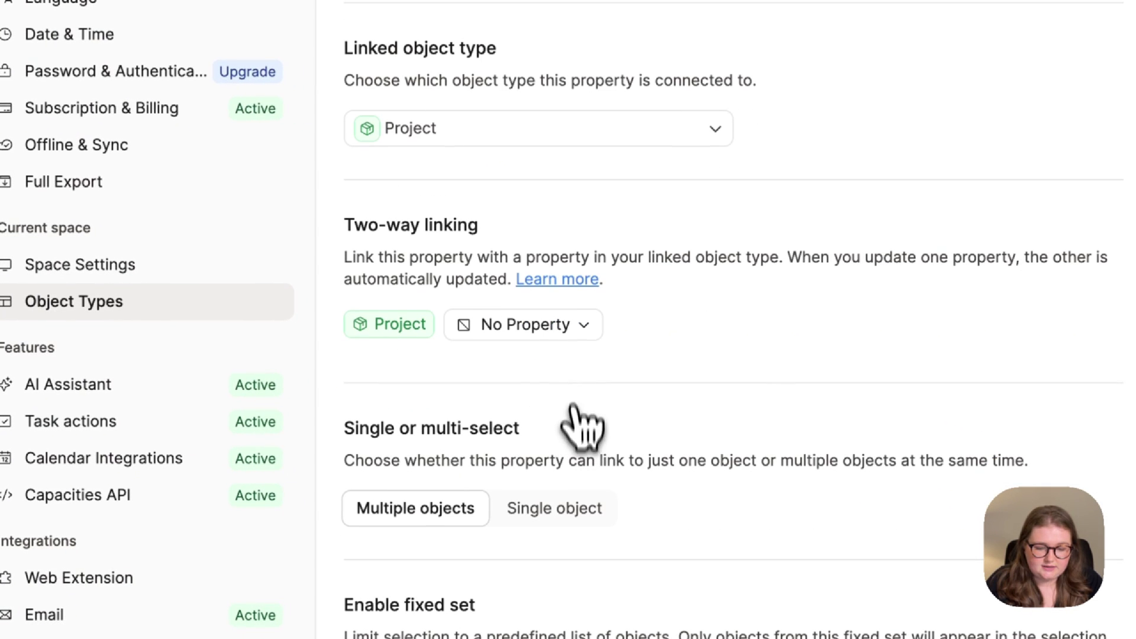
click(536, 326)
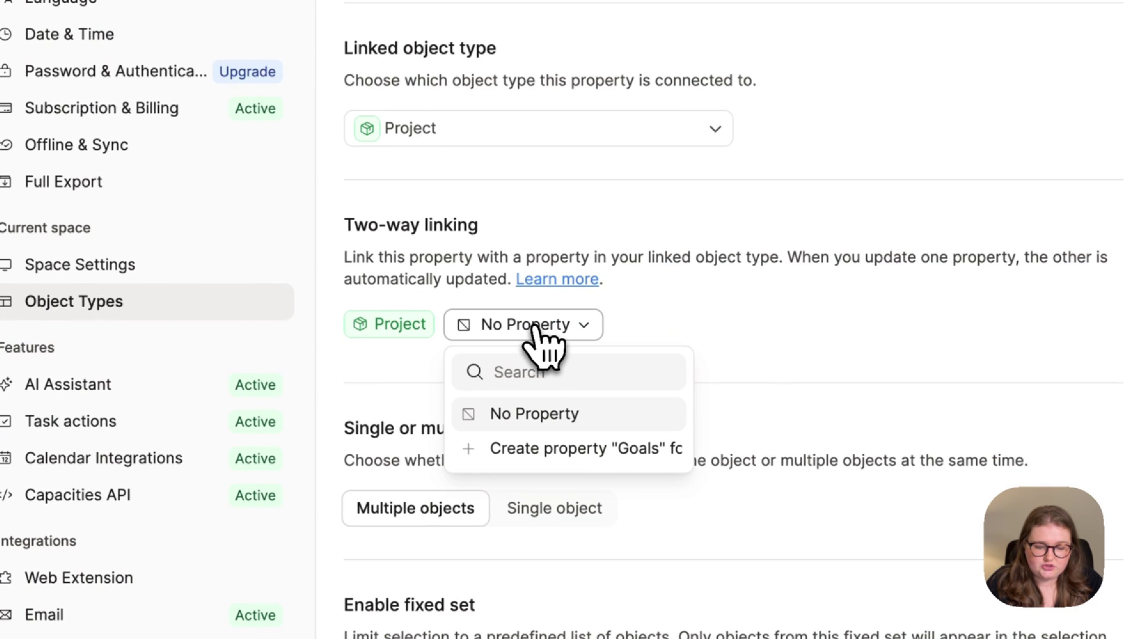
click(558, 458)
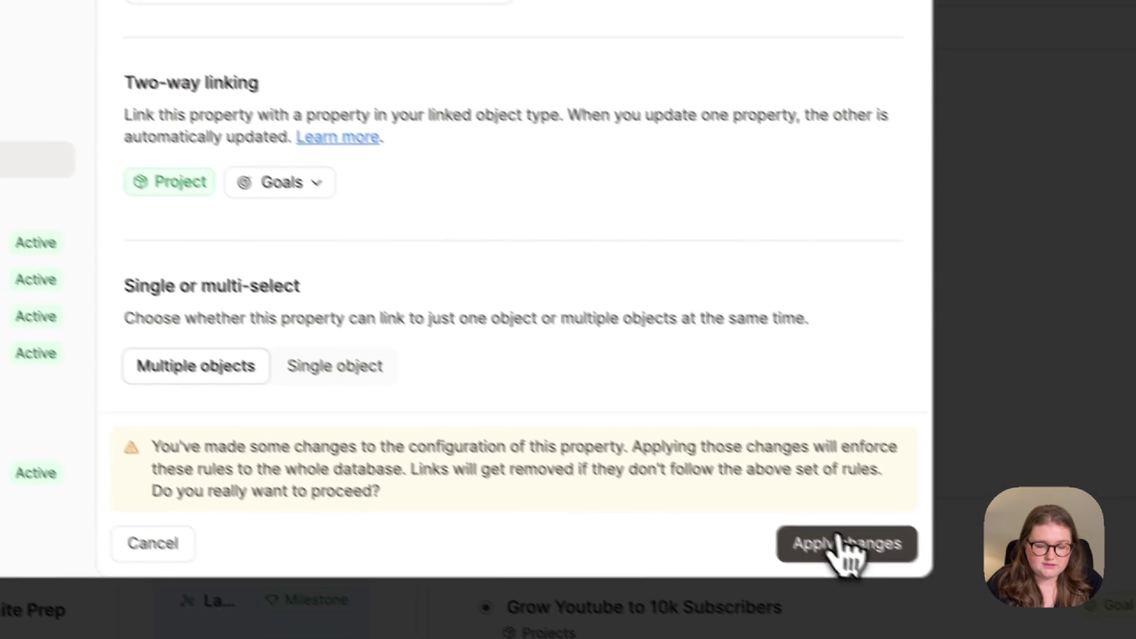
click(845, 544)
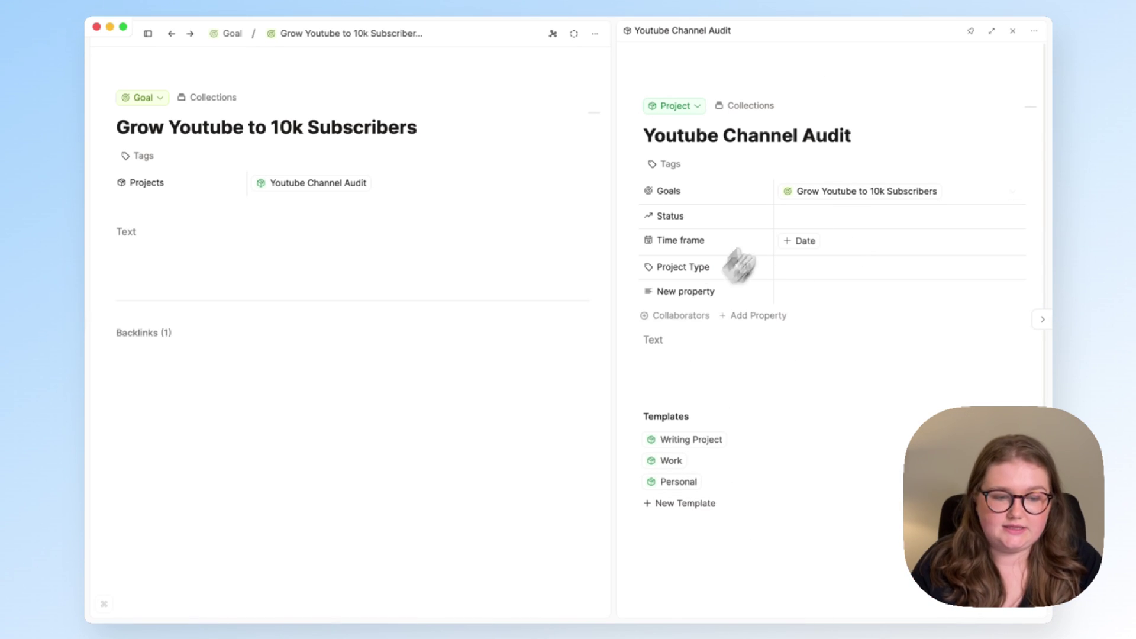
Remove the goal from Youtube Channel Audit's Goals, then re-add Youtube Channel Audit to Projects
click(934, 191)
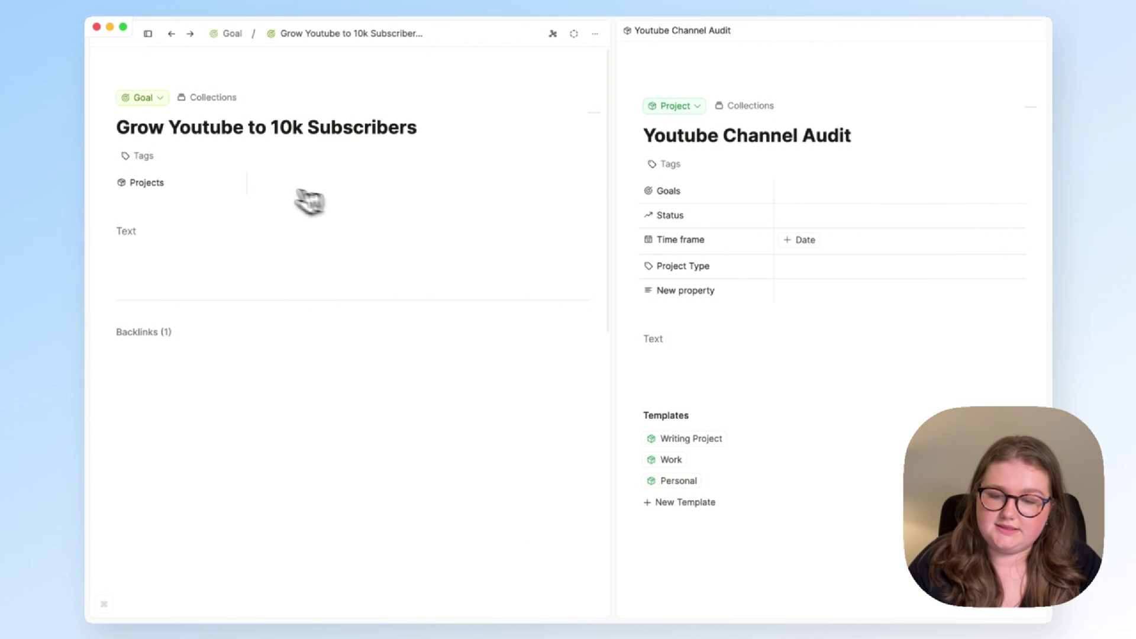
click(269, 188)
click(393, 211)
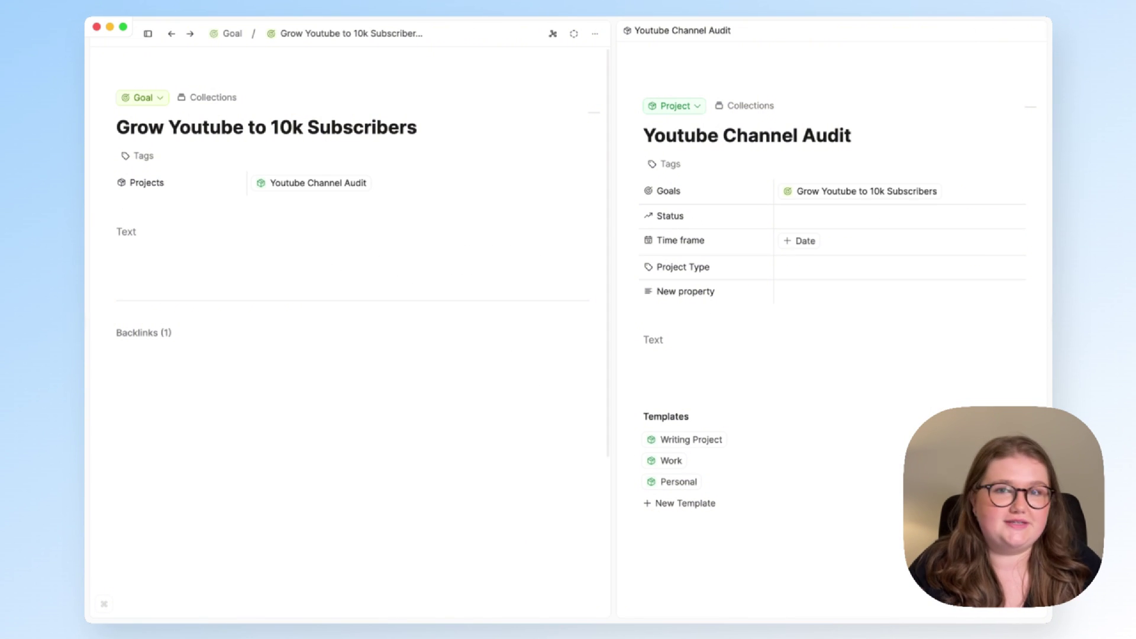
Switch Projects to Single object and back to Multiple objects, applying so two-way linking becomes No Property
click(105, 183)
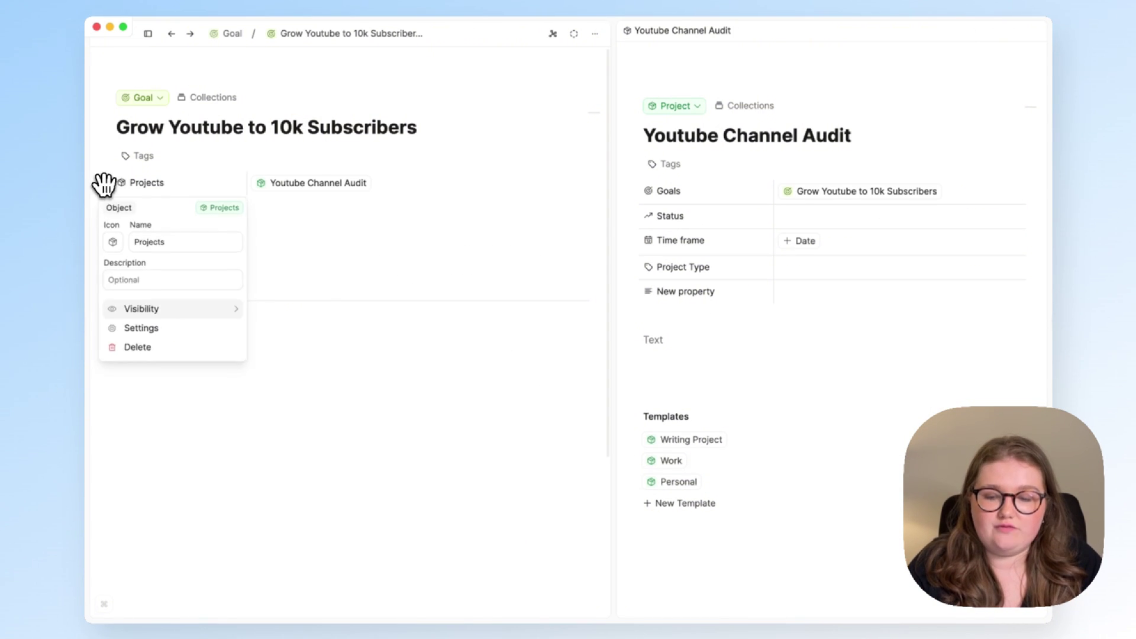
click(207, 329)
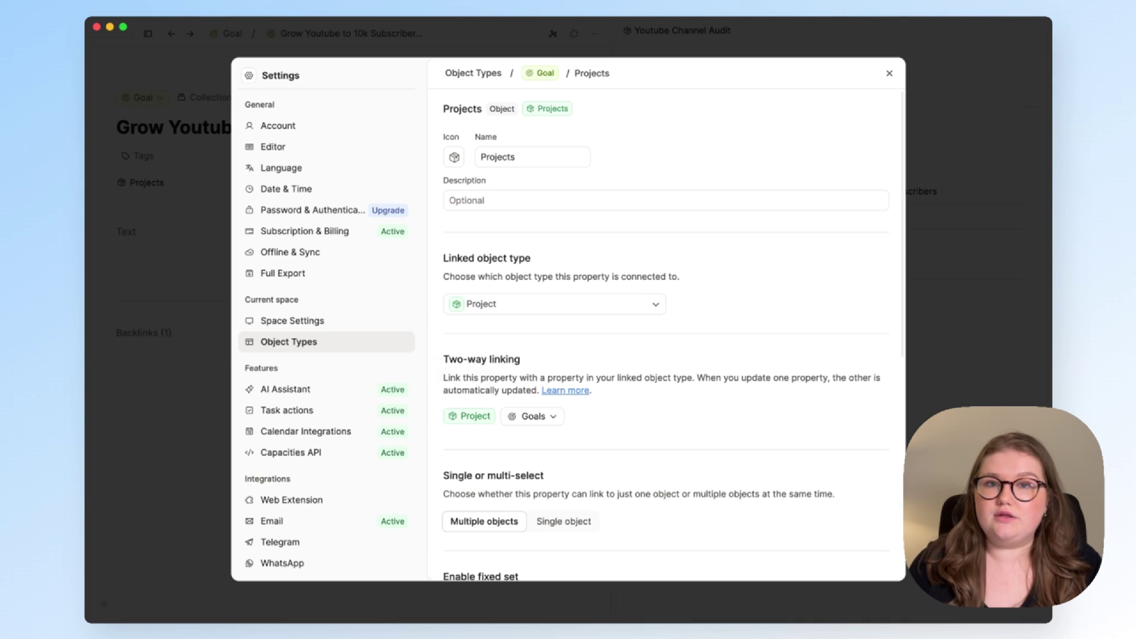
scroll(502, 468, down, 3)
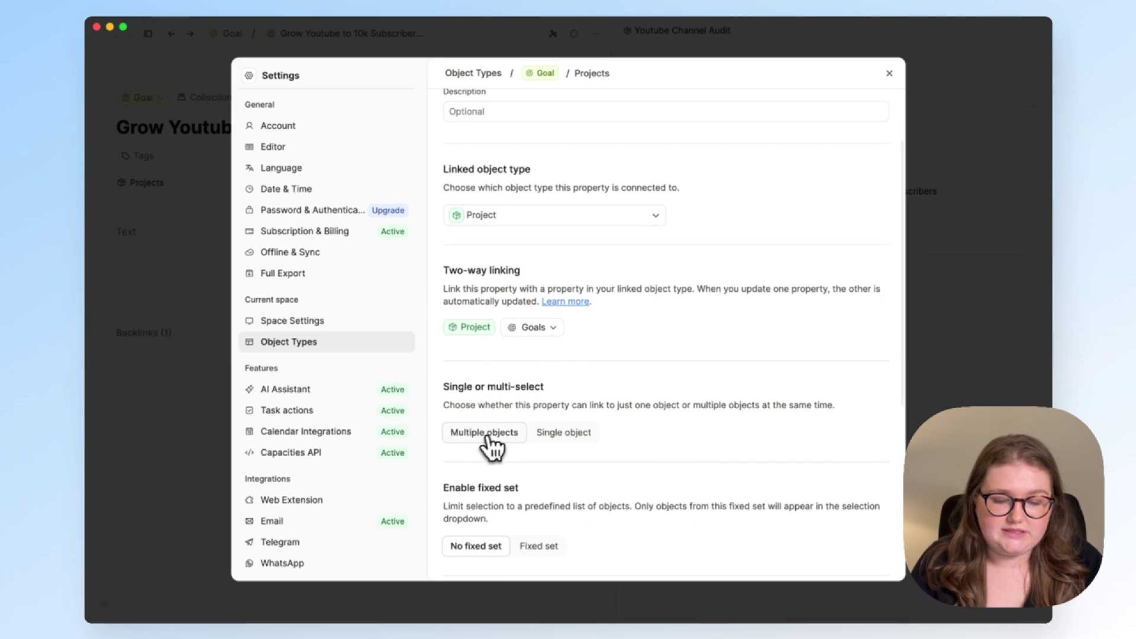
click(561, 433)
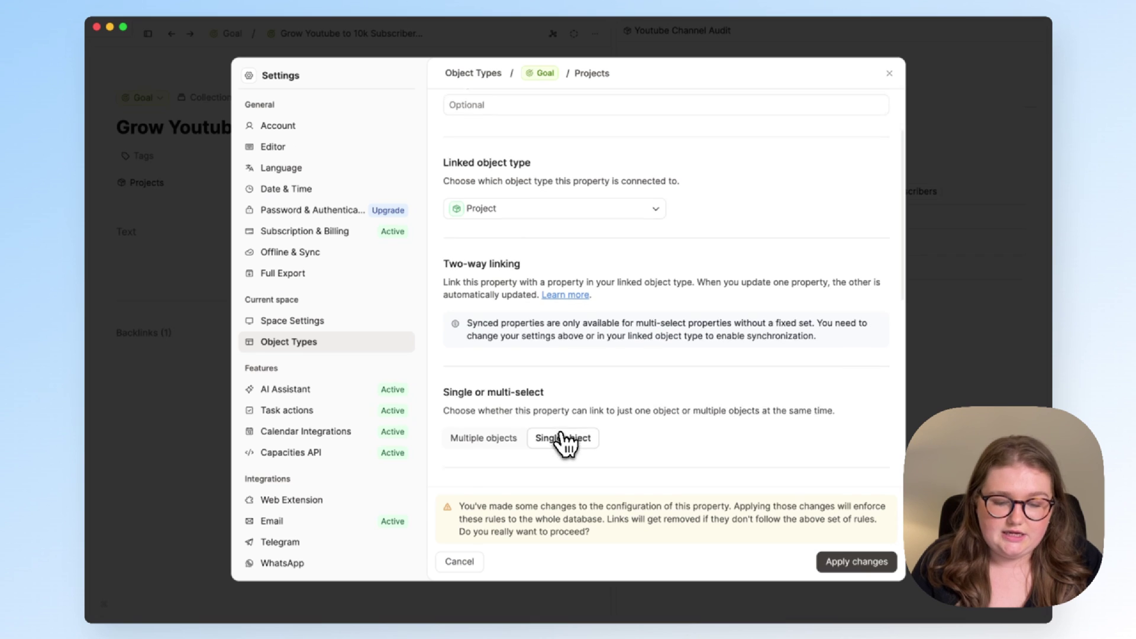
scroll(559, 381, up, 1)
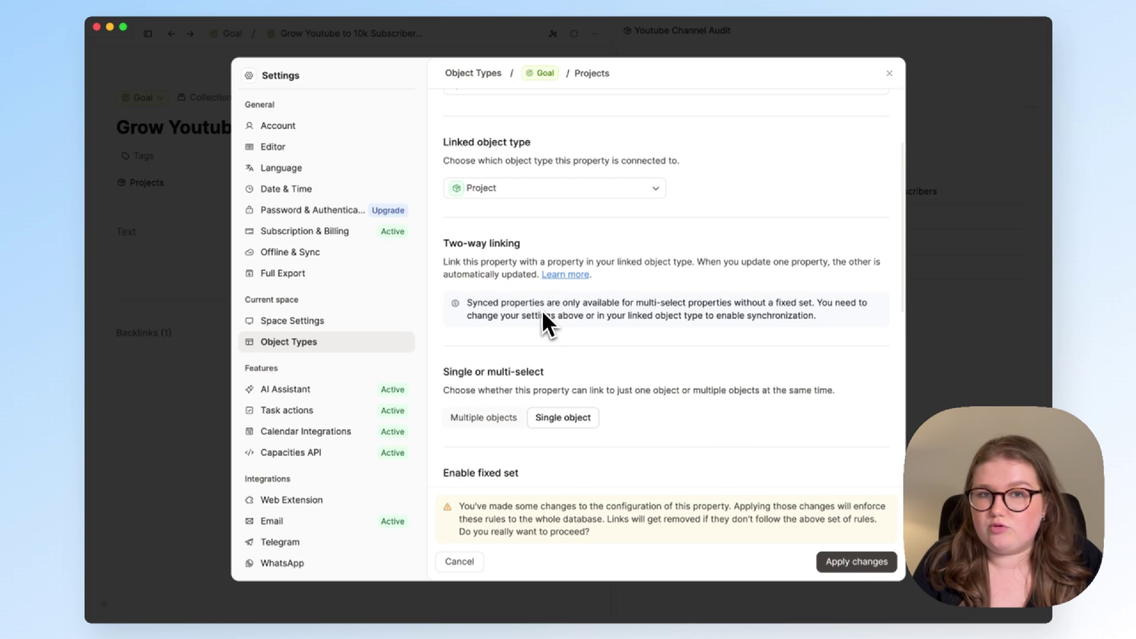
click(480, 417)
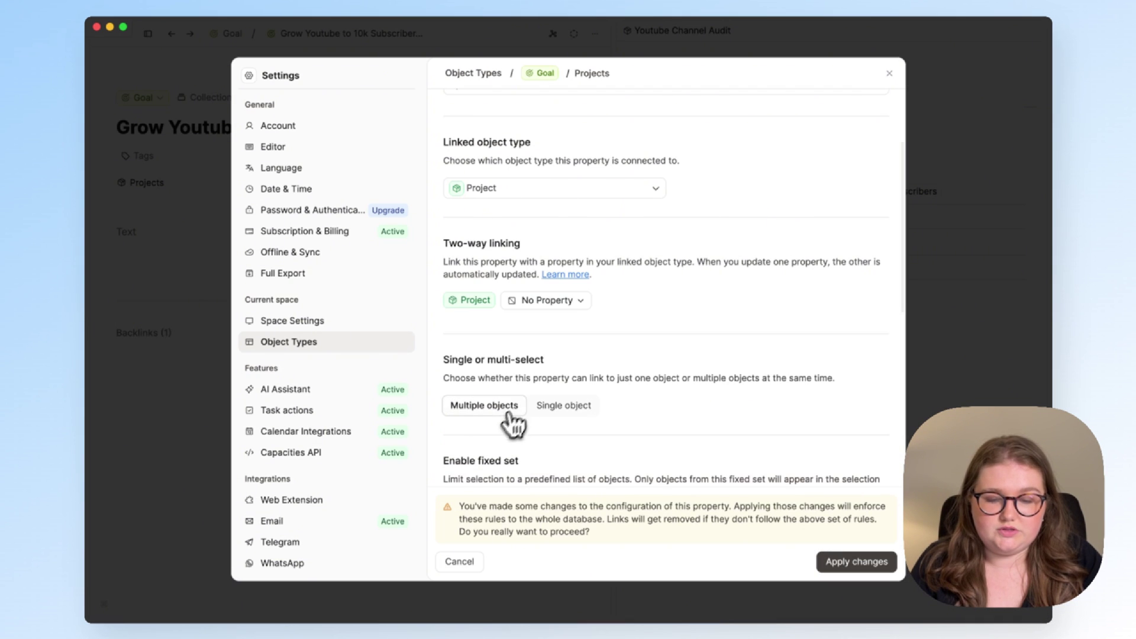
scroll(547, 383, up, 2)
click(869, 563)
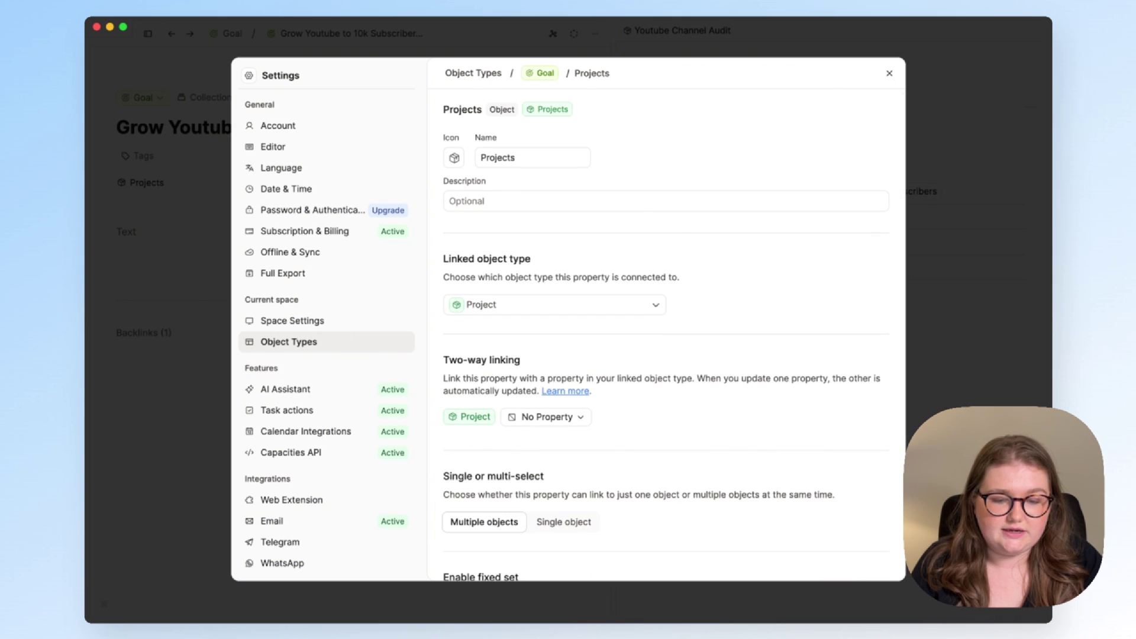